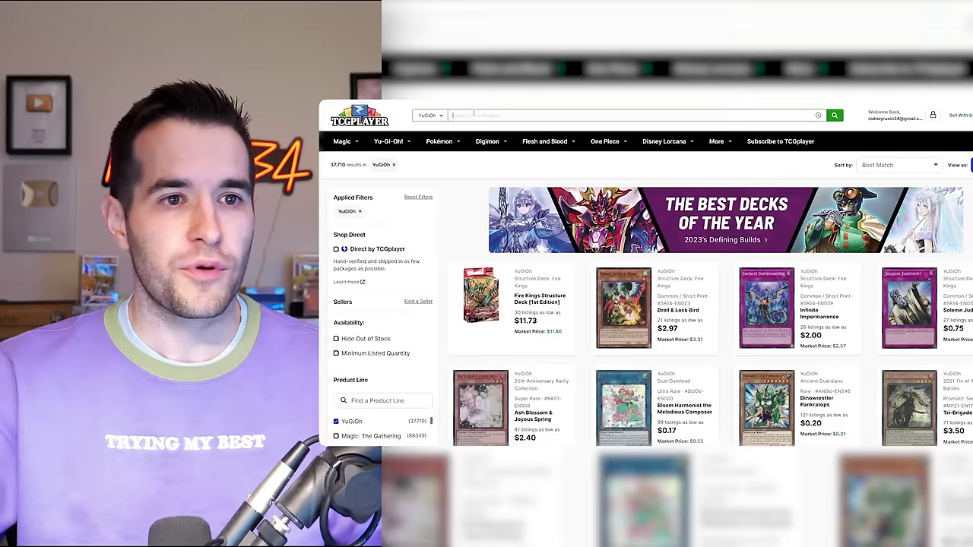
Step: Look up Blue-Eyes White Dragon Near Mint listings and record 1.79 as its 12/26/2023 price in L16
left_click(608, 114)
type("blue-eyes white drag")
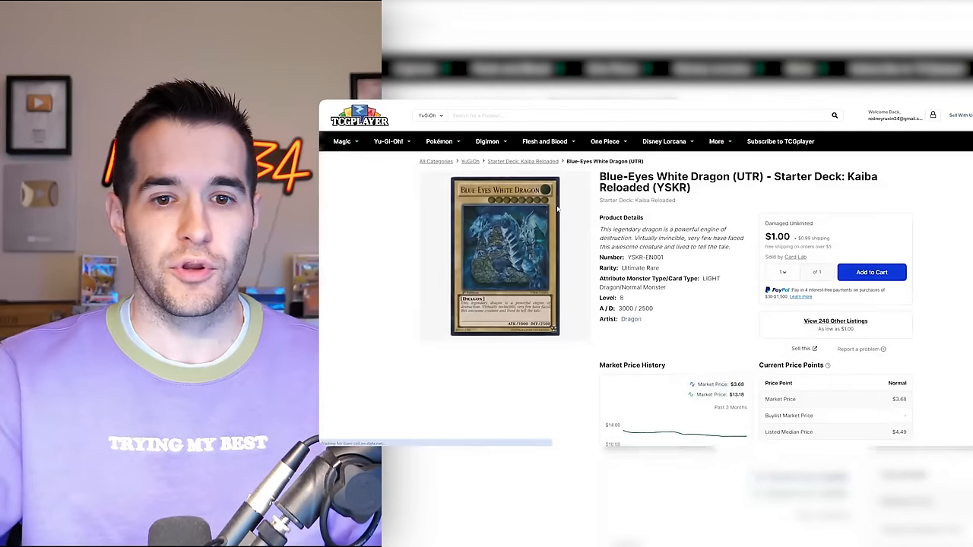
scroll(553, 204, "down", 10)
scroll(456, 266, "down", 8)
left_click(336, 328)
scroll(598, 234, "up", 3)
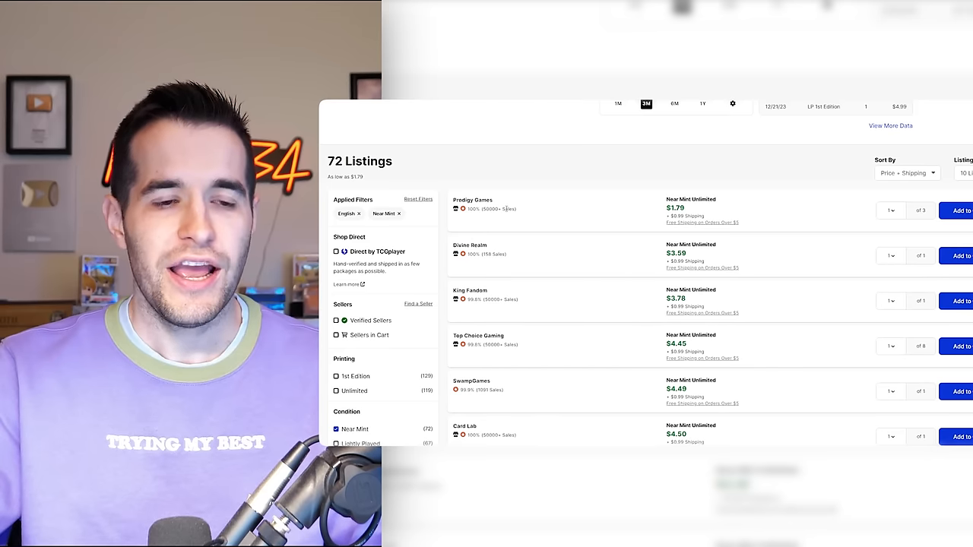
scroll(668, 251, "up", 4)
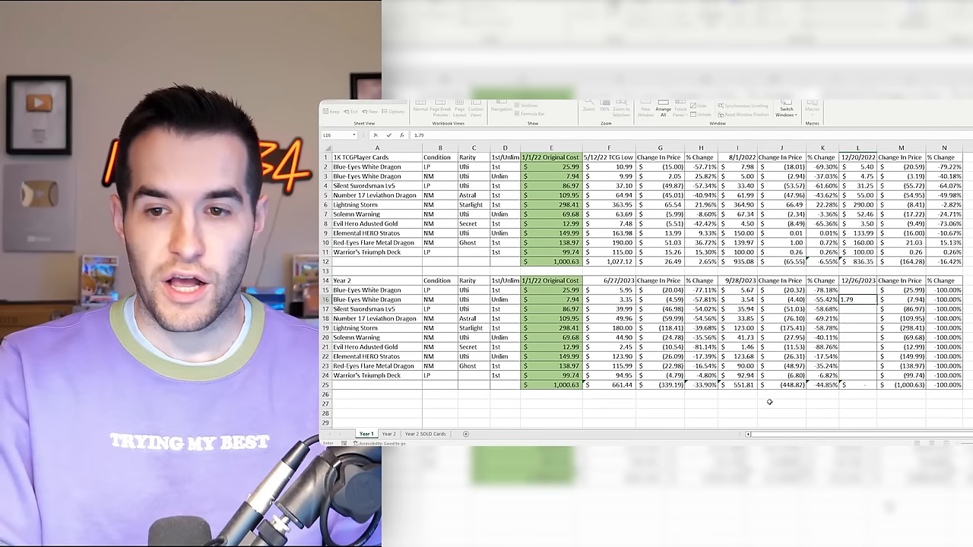
type("1.79")
key("Return")
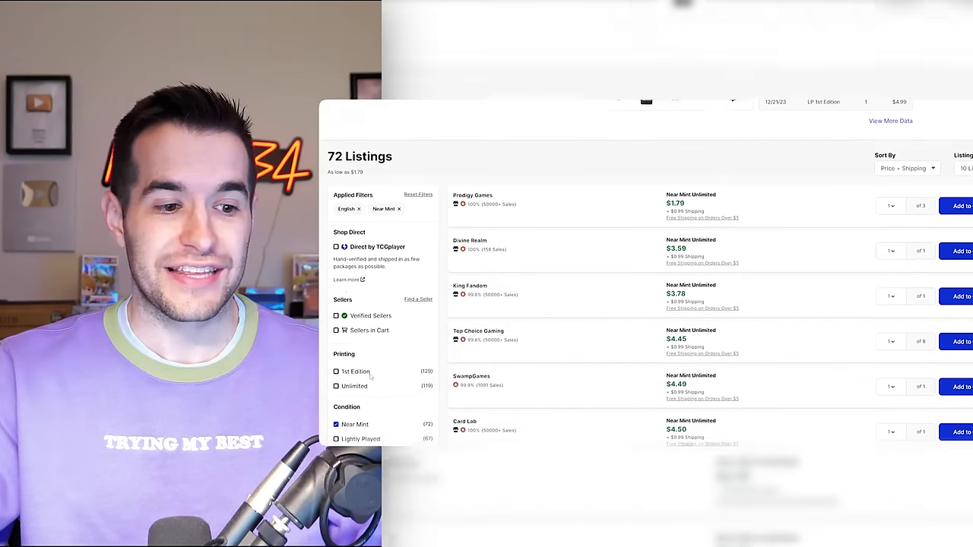
scroll(532, 304, "down", 2)
Step: Filter listings to Lightly Played 1st Edition copies and return to cell L17 in the workbook
left_click(336, 356)
left_click(336, 370)
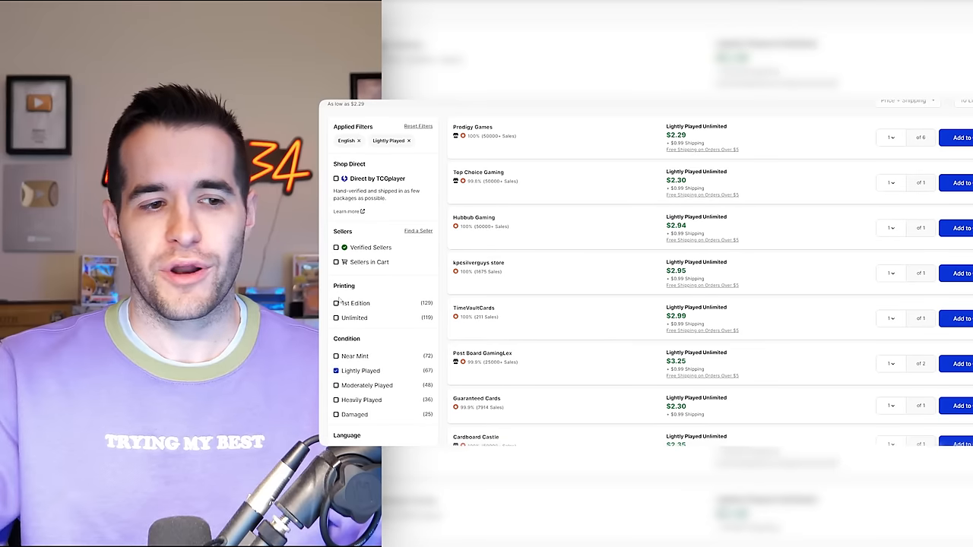
left_click(336, 304)
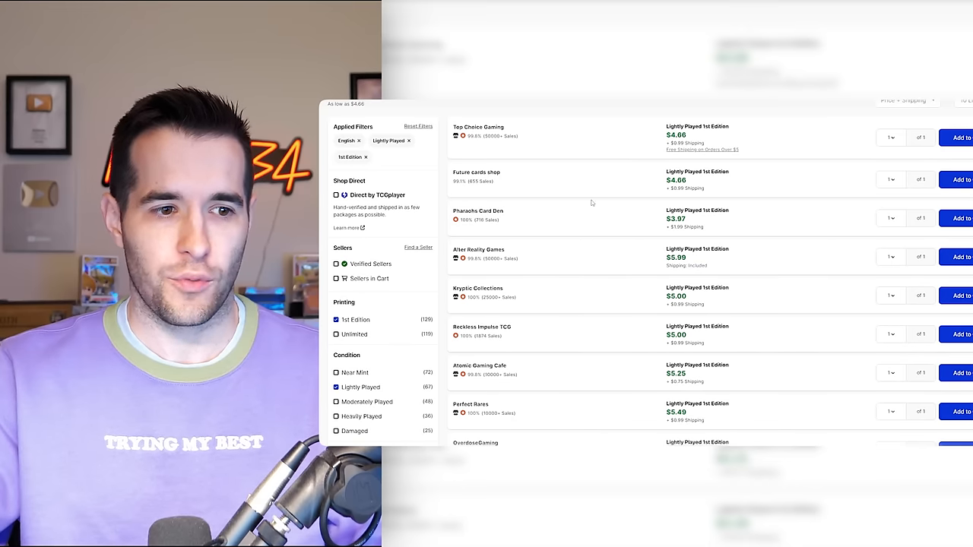
scroll(597, 335, "up", 1)
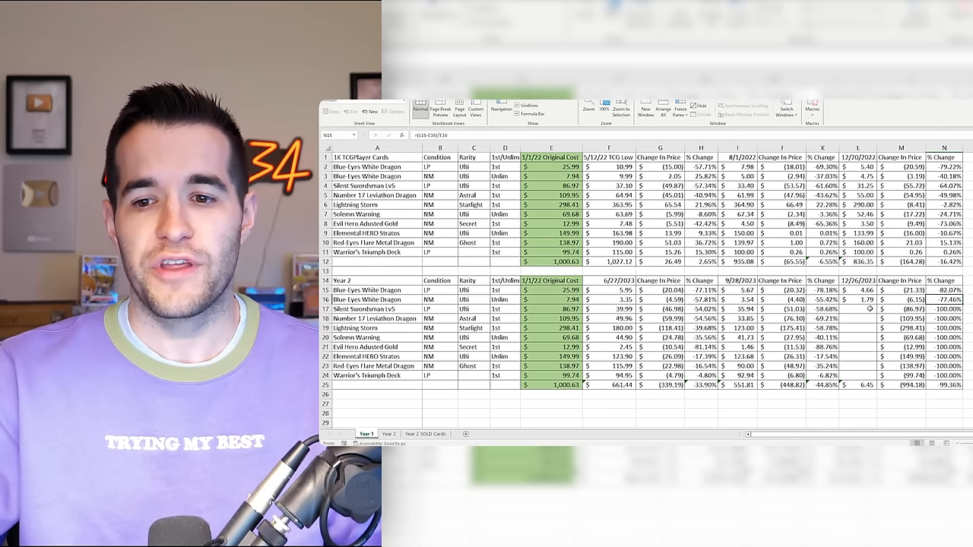
left_click(862, 309)
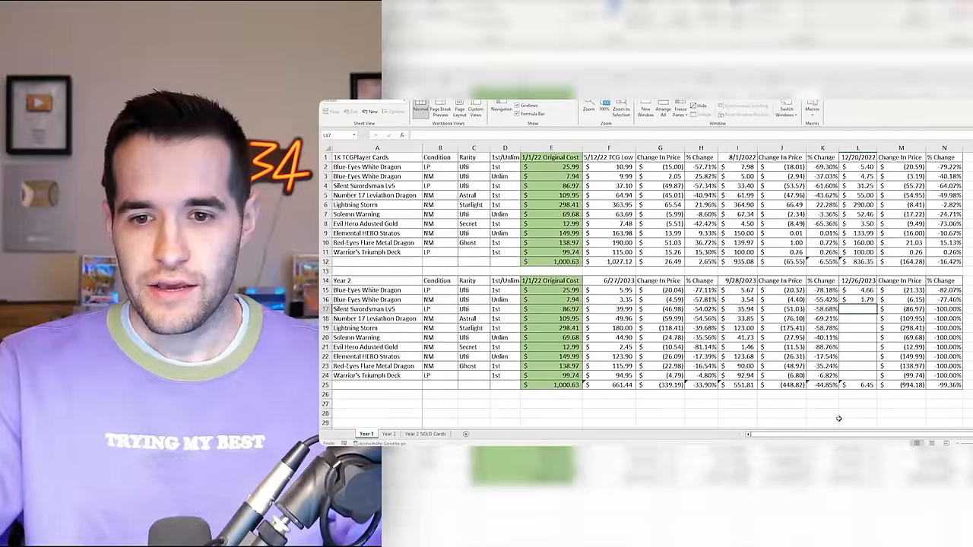
type("56.33")
Step: Record 56.33 as Silent Swordsman LV5's 12/26/2023 price in L17
key("Return")
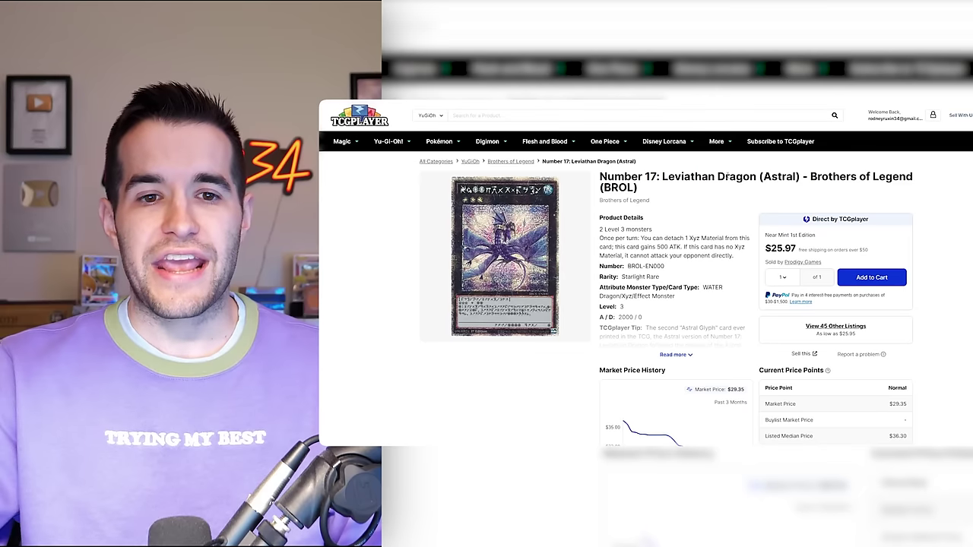
scroll(649, 304, "down", 4)
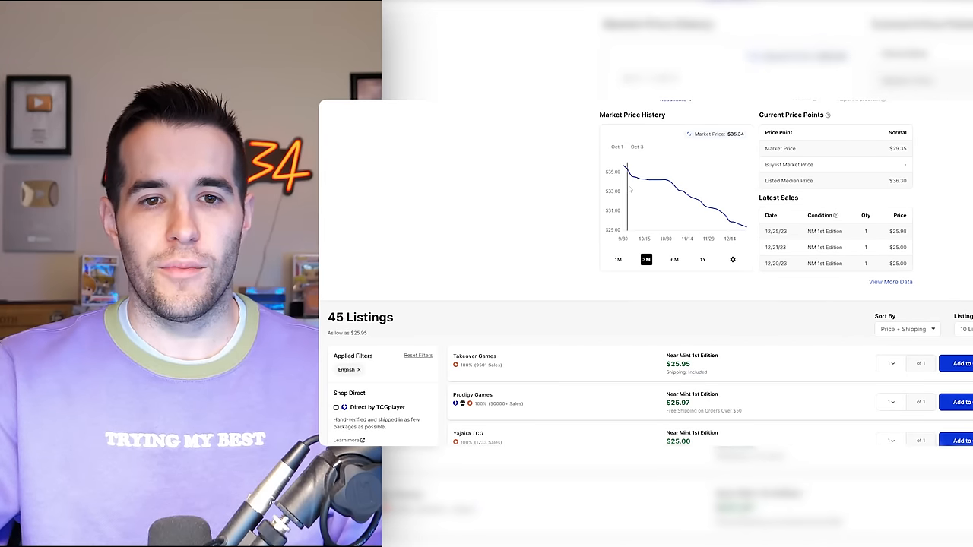
scroll(629, 188, "up", 1)
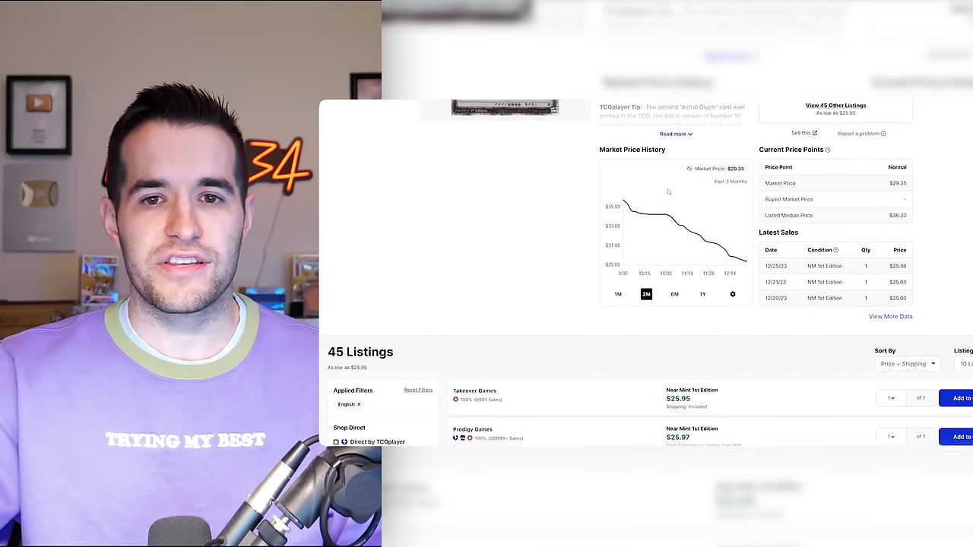
Step: Review Leviathan Dragon's 1Y price chart and record 25.95 in L18
left_click(703, 295)
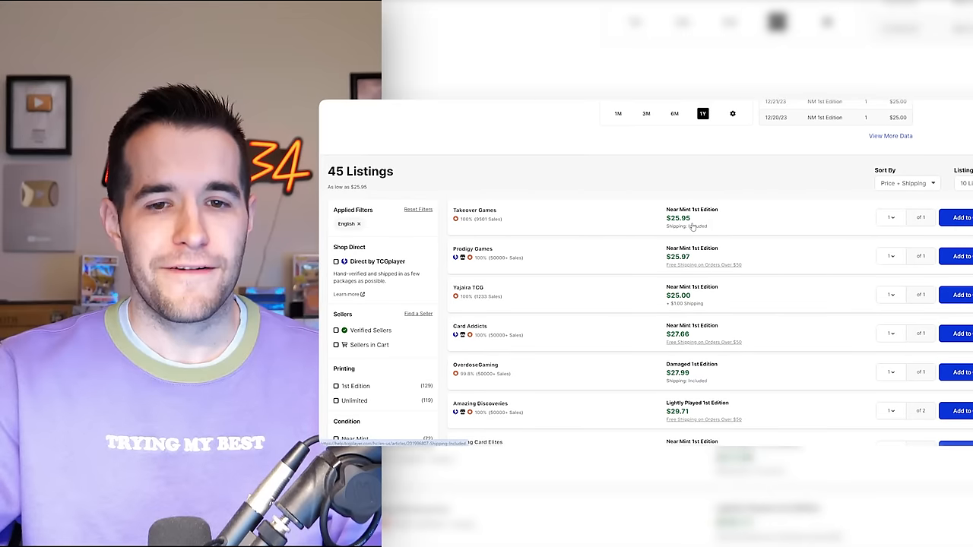
scroll(610, 260, "up", 10)
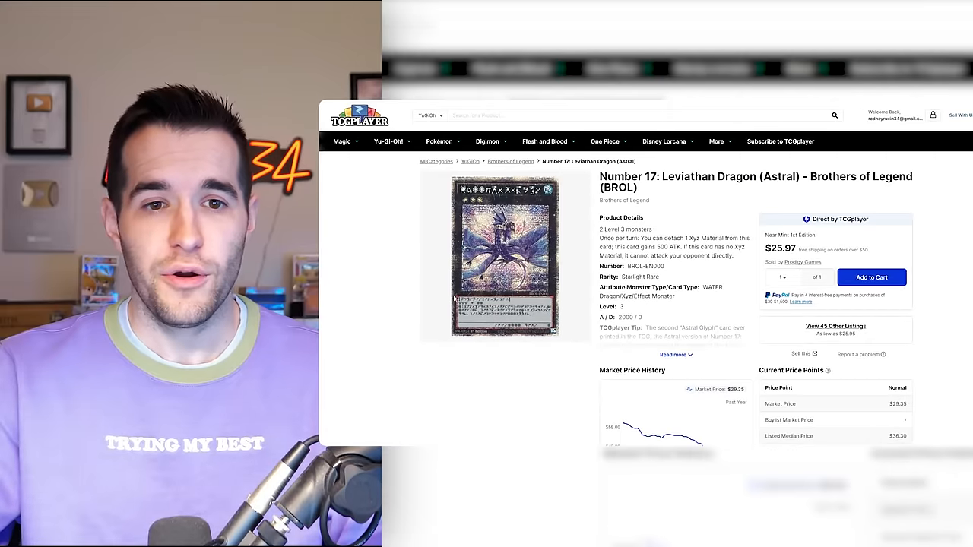
scroll(557, 261, "down", 10)
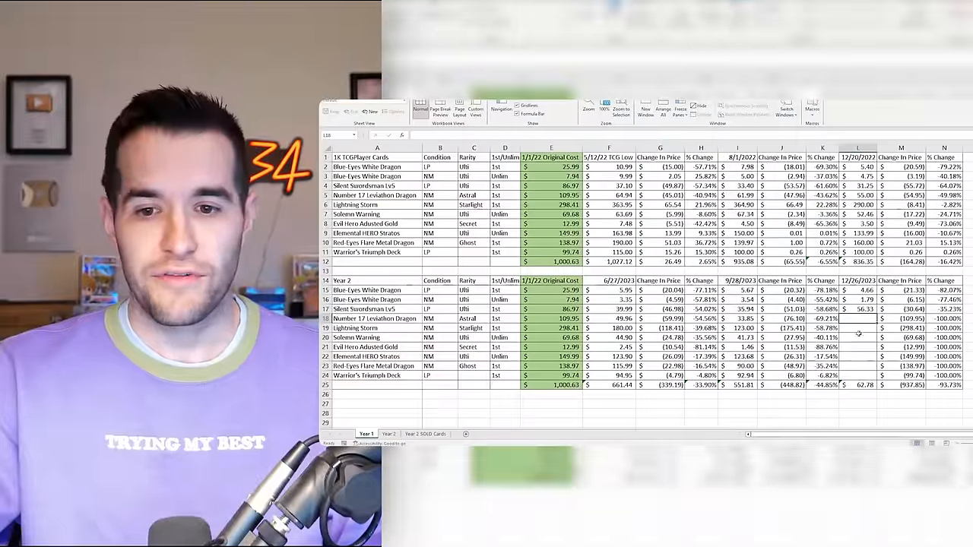
type("25.95")
key("Return")
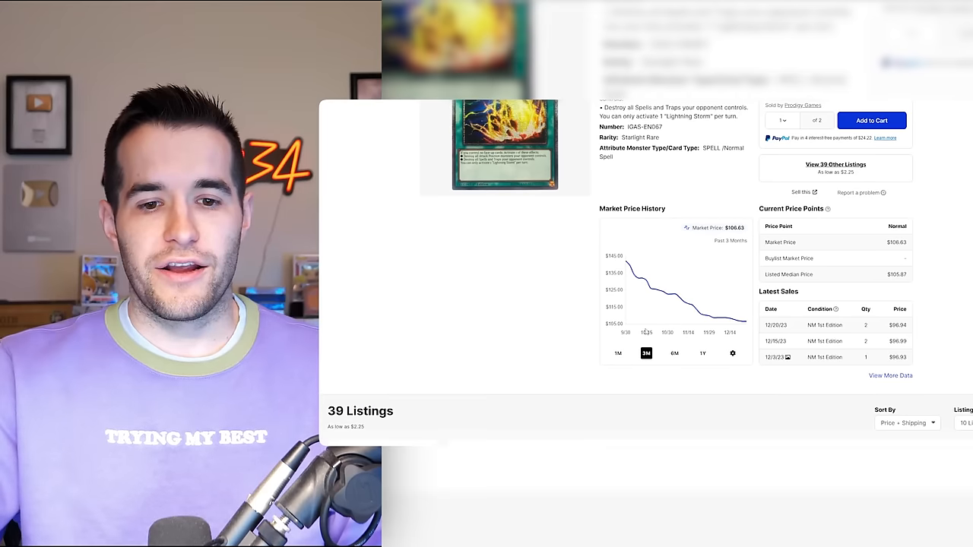
Step: Review Lightning Storm's 1Y price chart and record 96.88 in L19
left_click(704, 353)
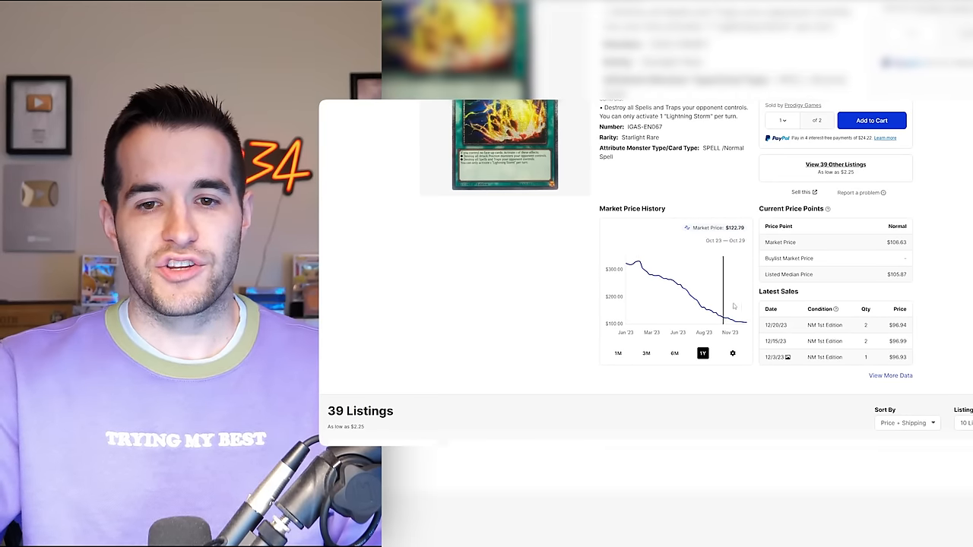
scroll(739, 307, "down", 2)
scroll(556, 265, "down", 5)
scroll(556, 265, "down", 3)
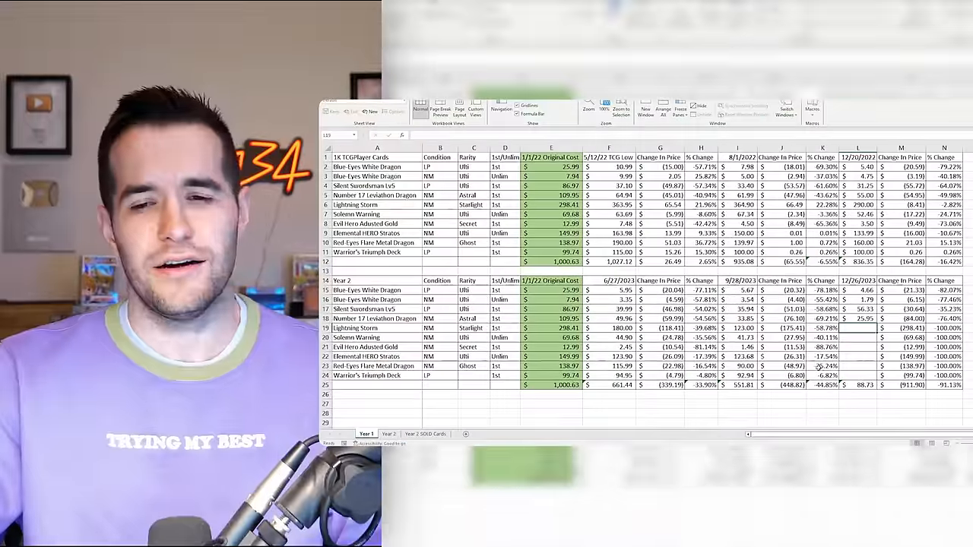
type("96.88")
key("Return")
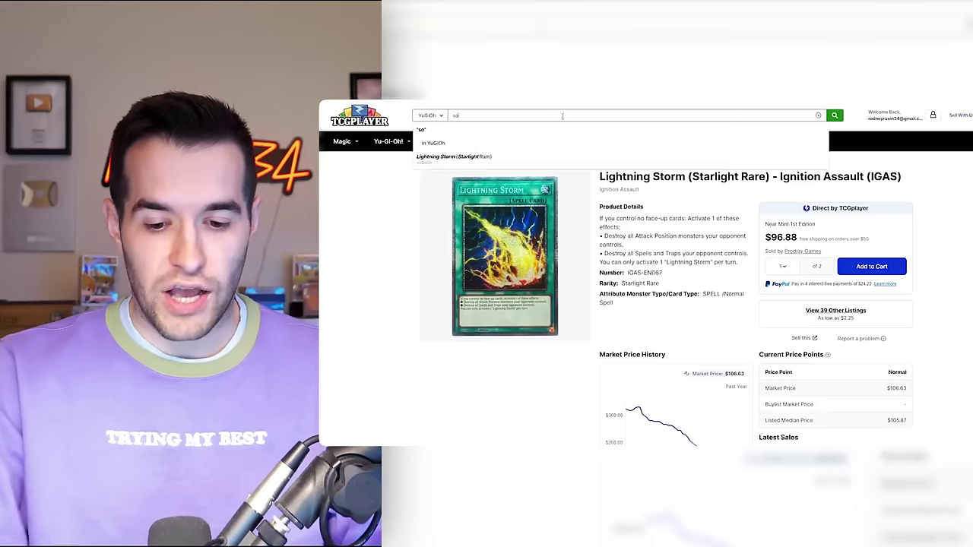
type("lemn warnin")
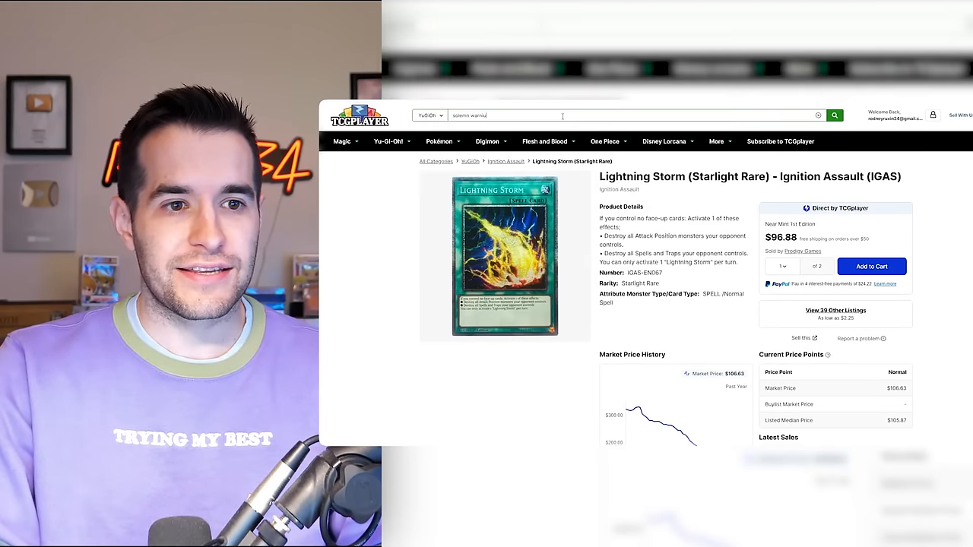
type("g")
Step: Search Solemn Warning Near Mint listings and record 40.49 in L20
key("Return")
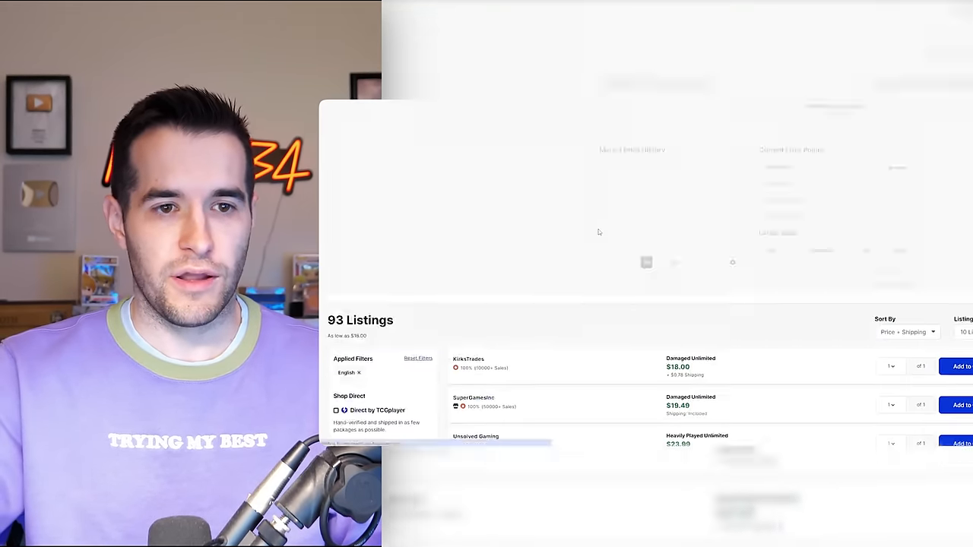
scroll(380, 297, "down", 5)
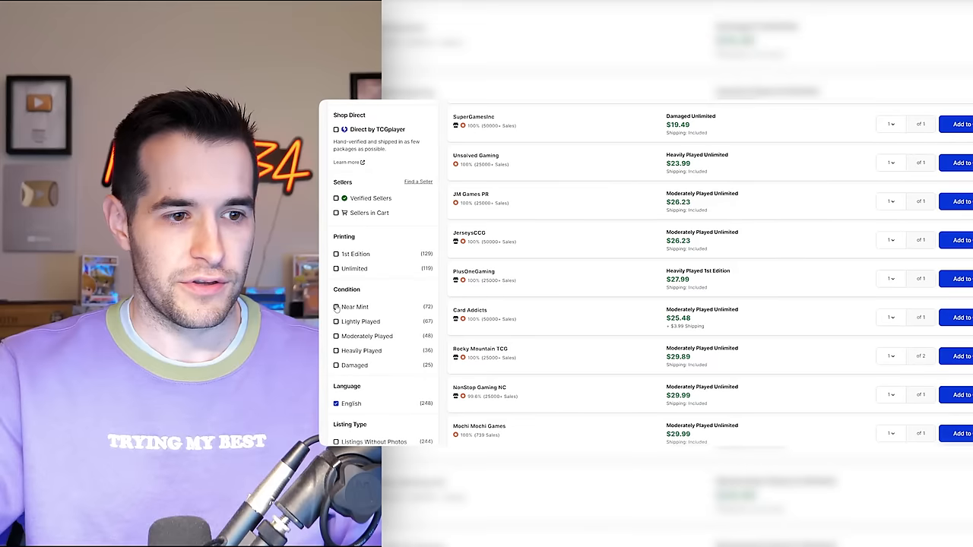
left_click(336, 306)
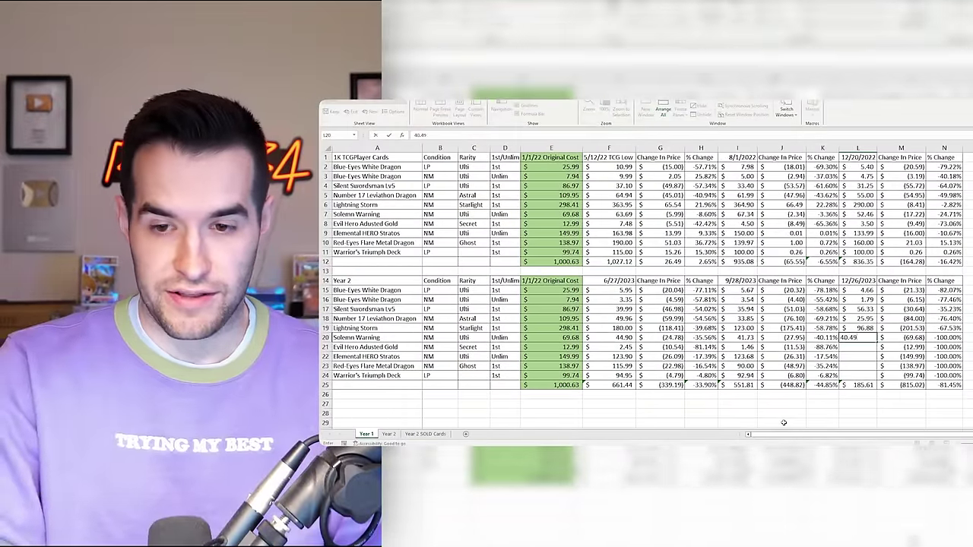
key("Return")
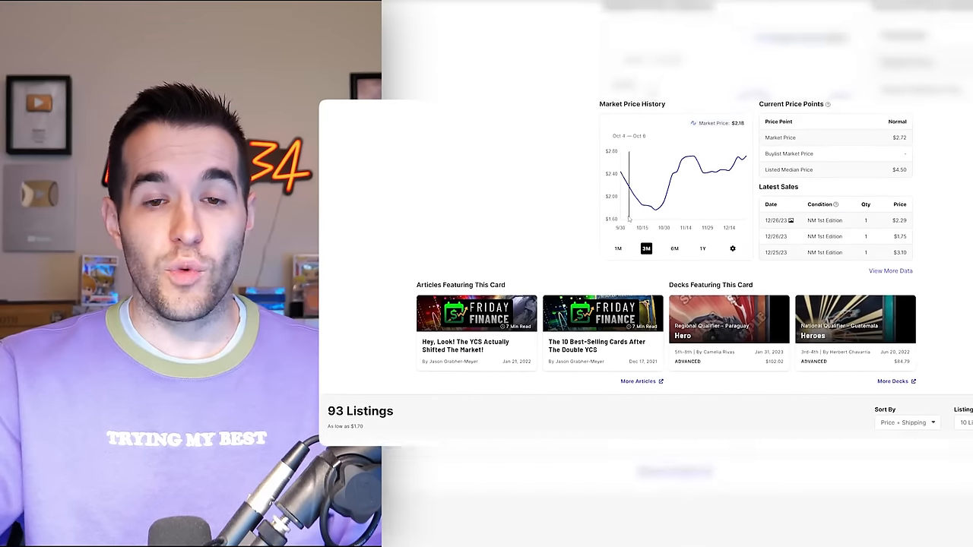
scroll(608, 232, "up", 3)
Step: Check Evil HERO Adusted Gold's 1Y chart and record 1.99 in L21, reselecting the cell
left_click(702, 212)
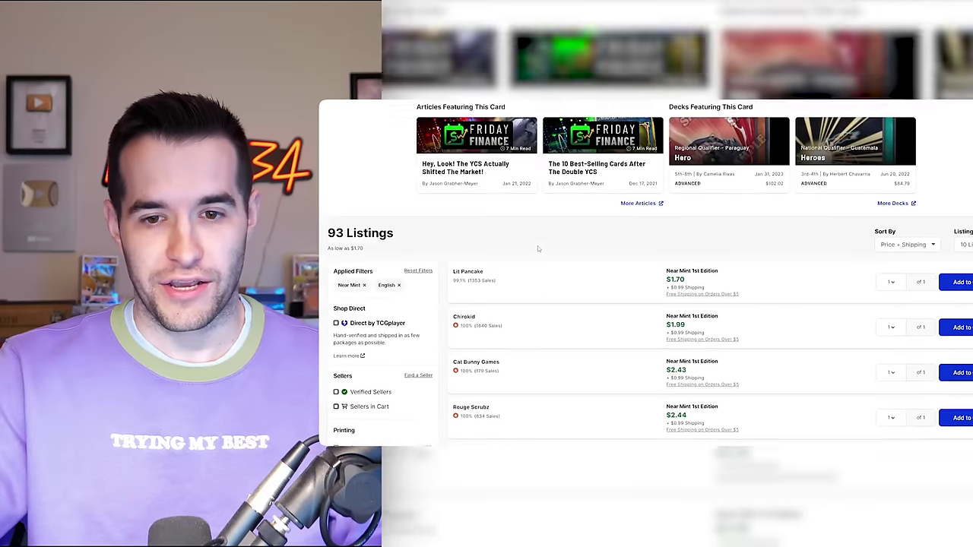
scroll(537, 245, "down", 2)
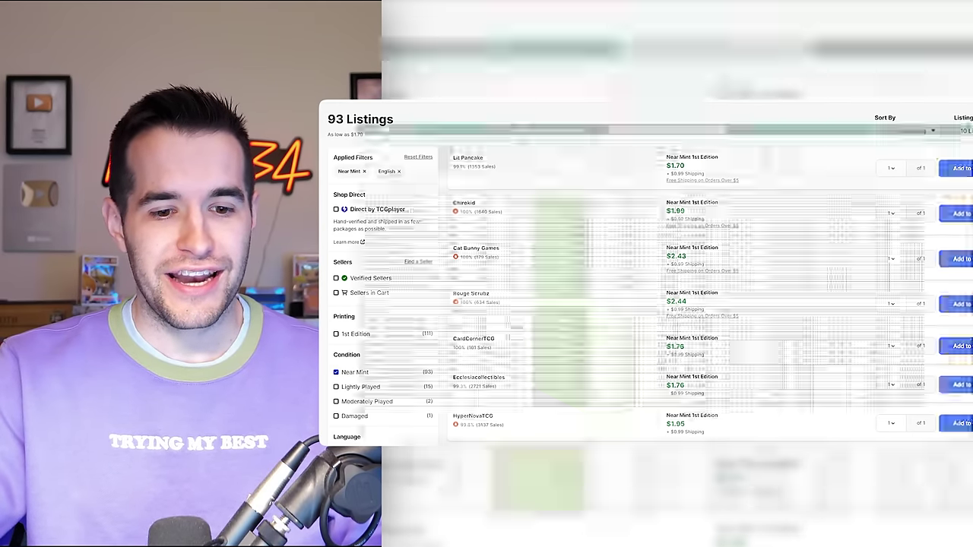
key("alt+Tab")
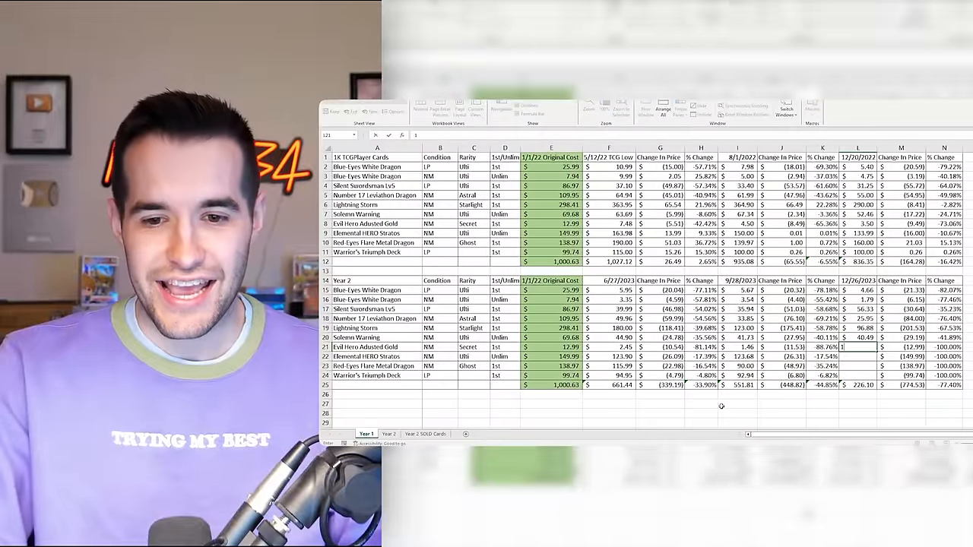
type(".99")
key("Return")
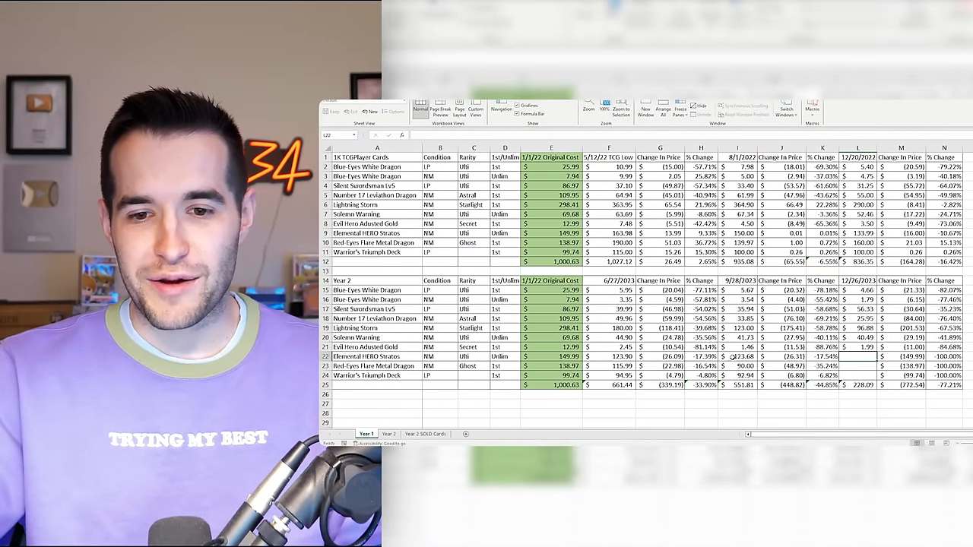
left_click(849, 348)
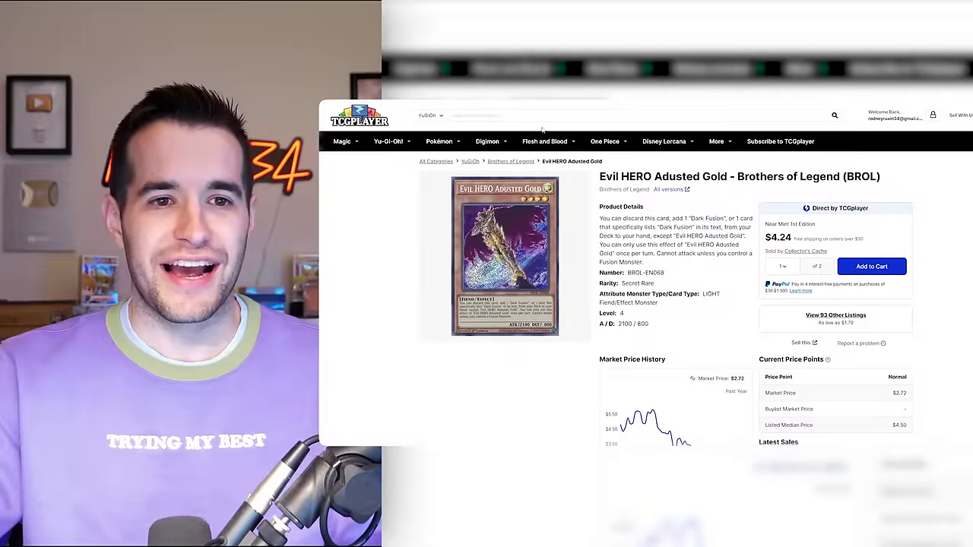
Step: Search Elemental HERO Stratos, record 112.48 in L22, and check its original cost in E22
left_click(608, 115)
type("stra")
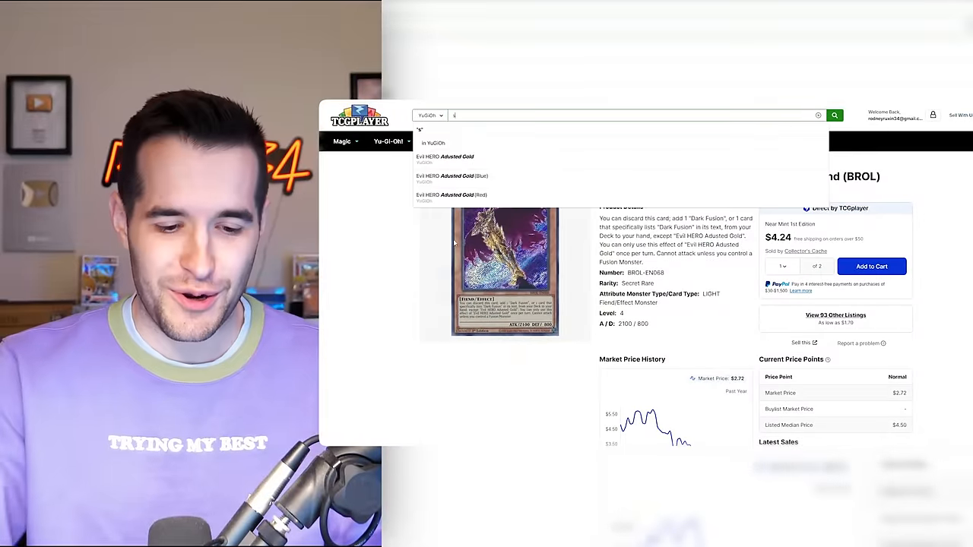
type("tos")
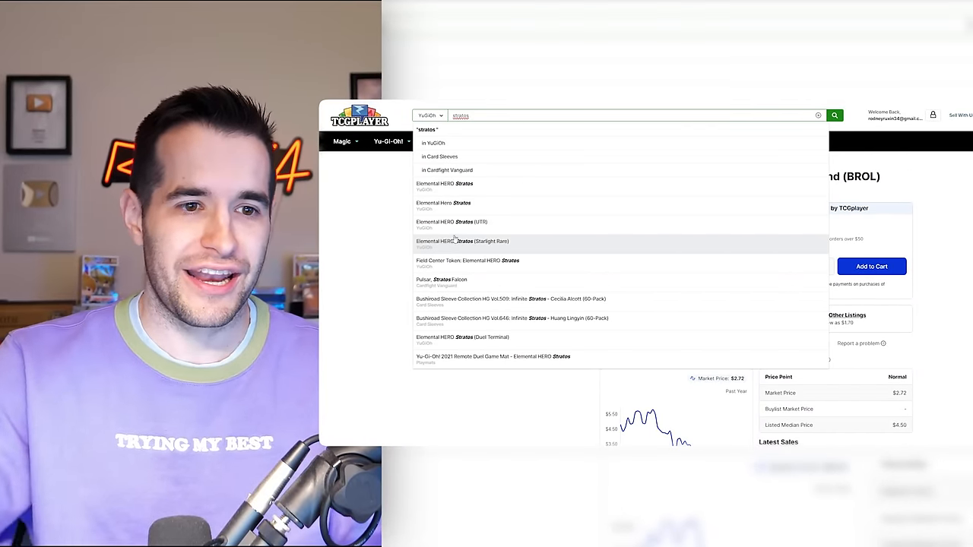
key("Escape")
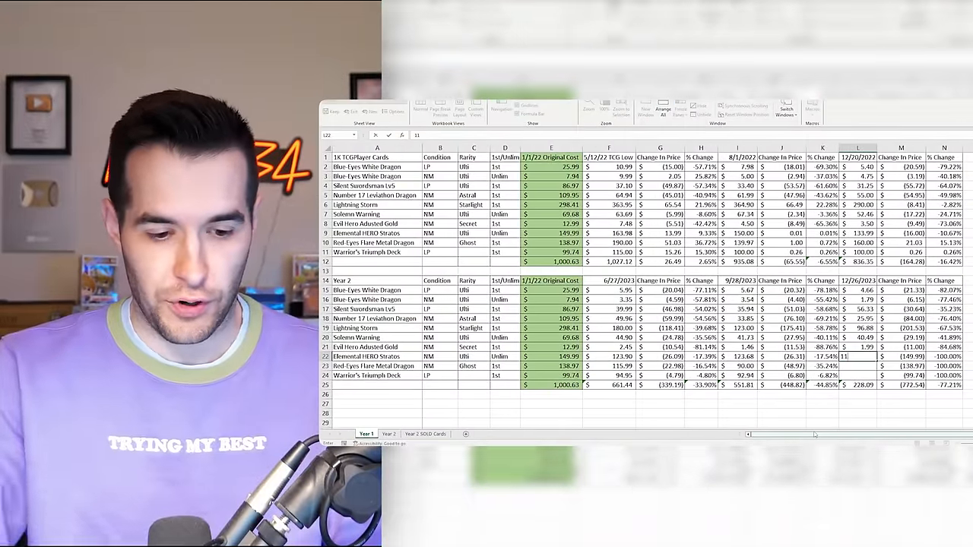
type("112.48")
key("Return")
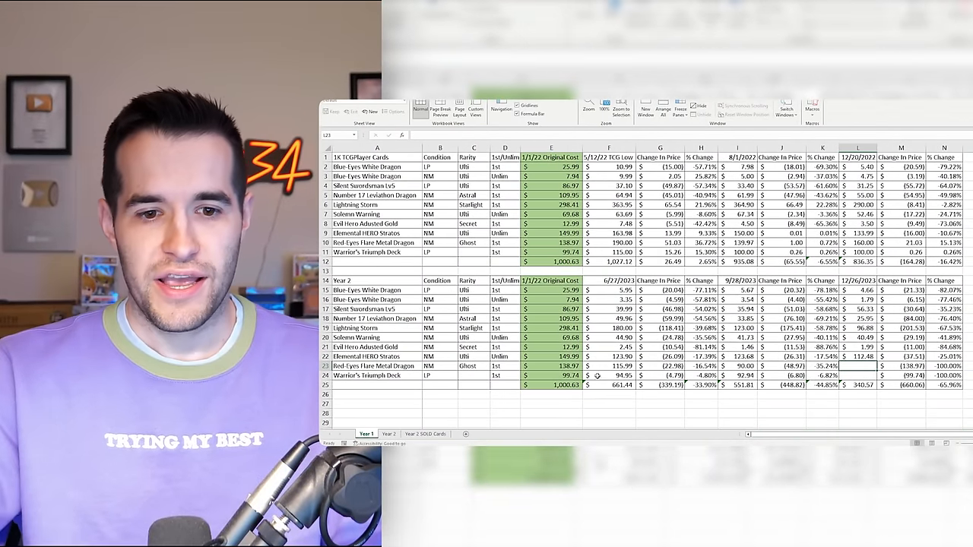
left_click(547, 359)
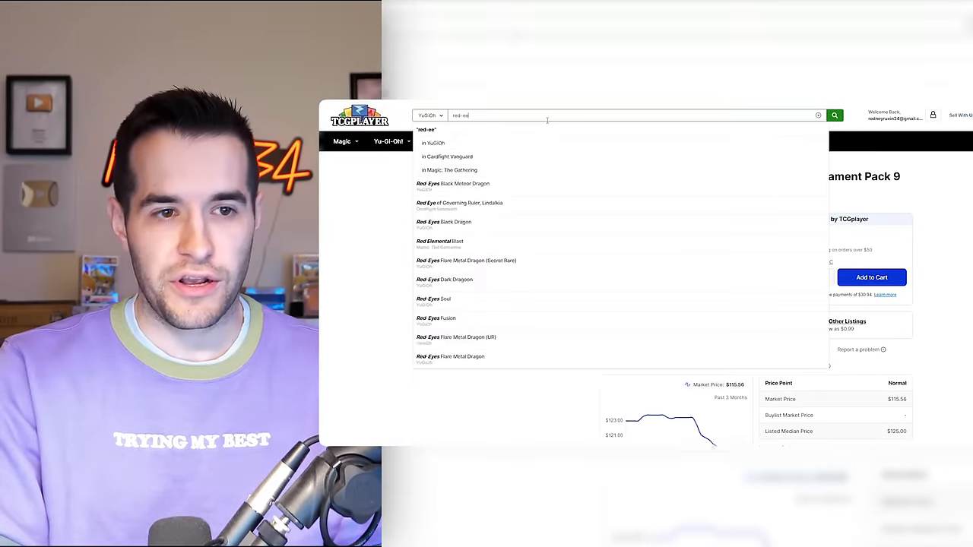
type("d-eyes")
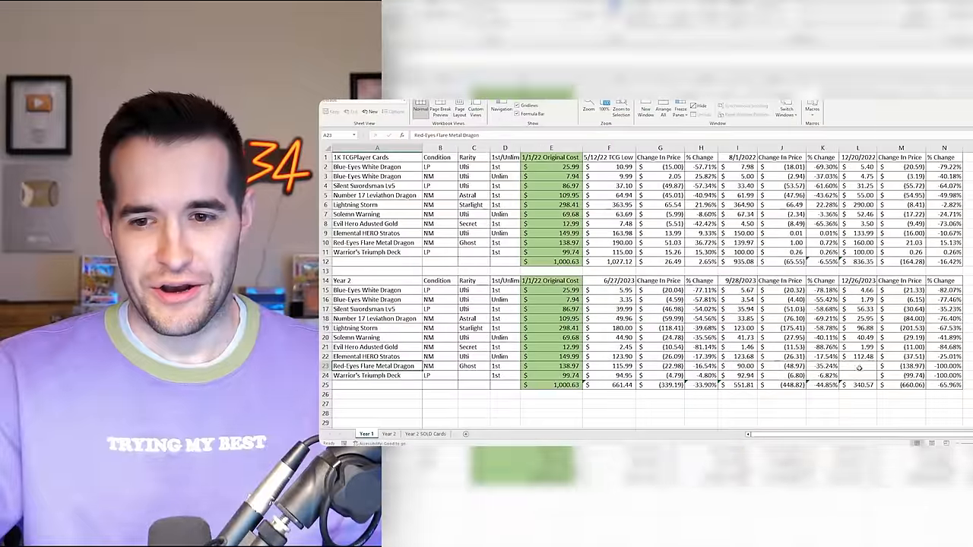
Step: Record 74.97 for Red-Eyes Flare Metal Dragon in L23 and 94.99 for Warrior's Triumph Deck in L24
left_click(860, 367)
type("74.97")
key("Return")
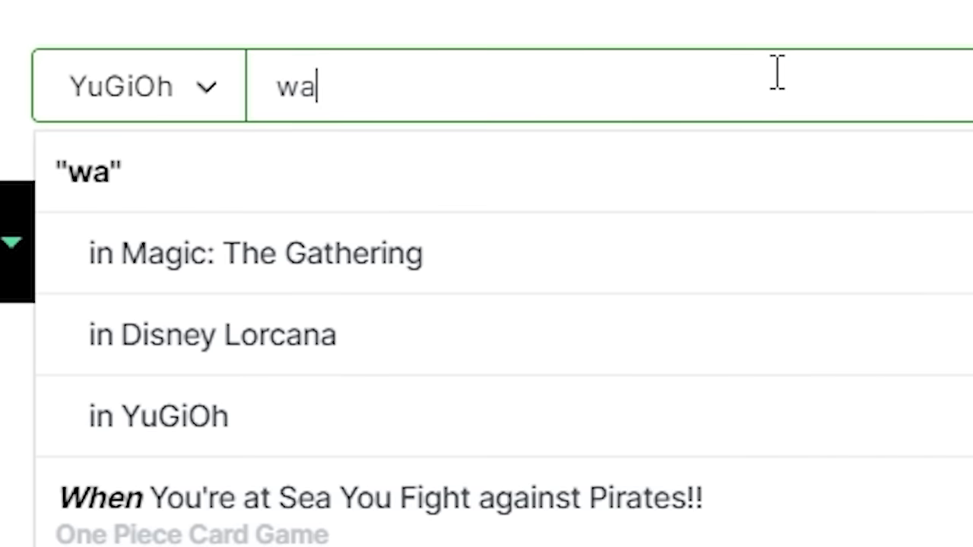
type("rrior's t")
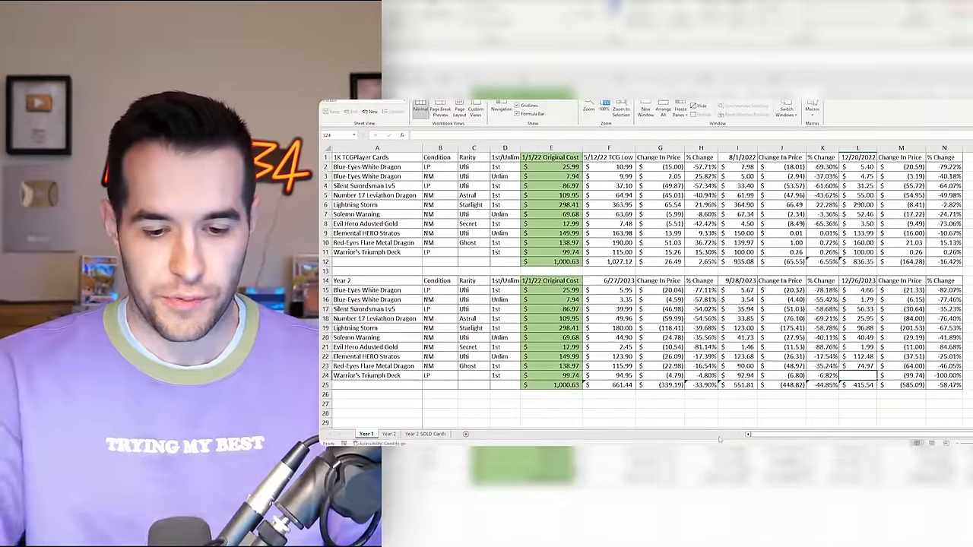
type("94.99")
key("Return")
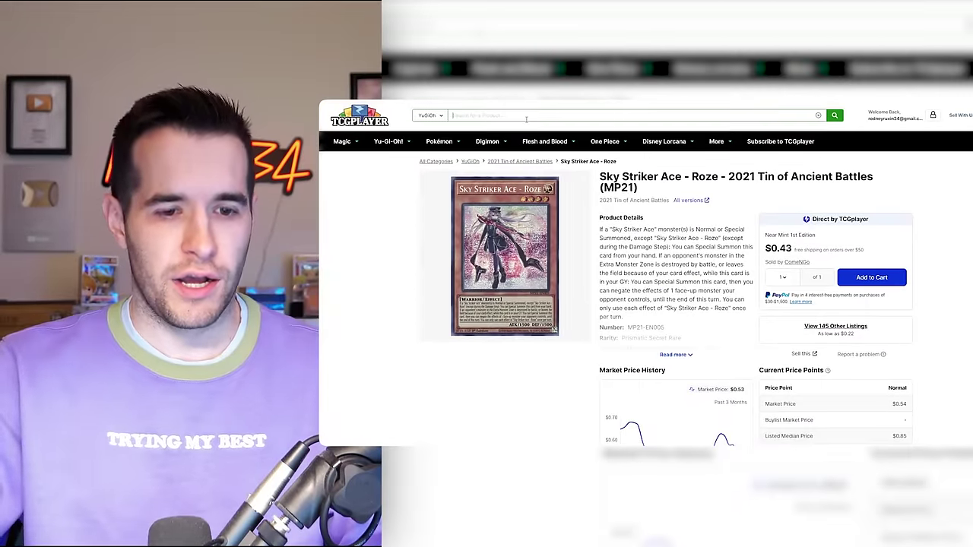
type("dark armed drago")
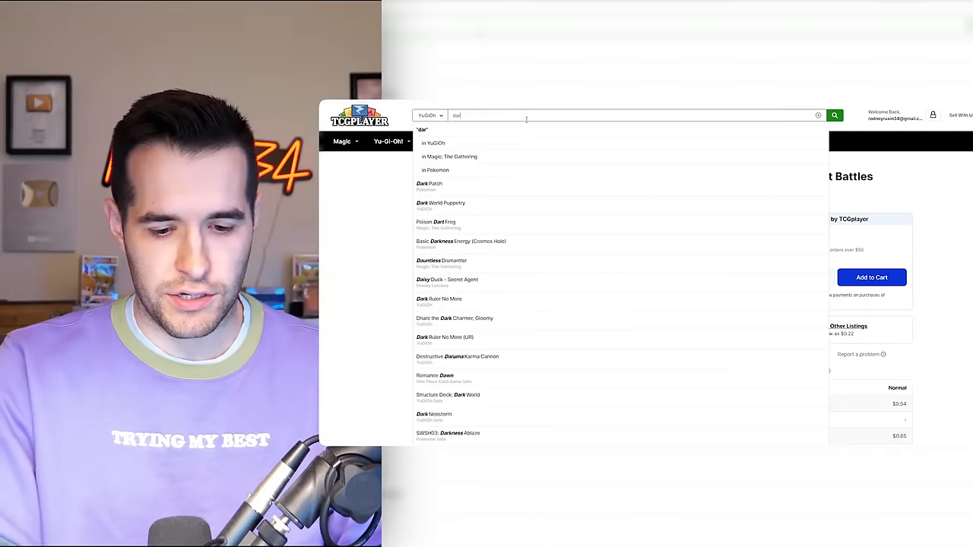
type(" (ghos")
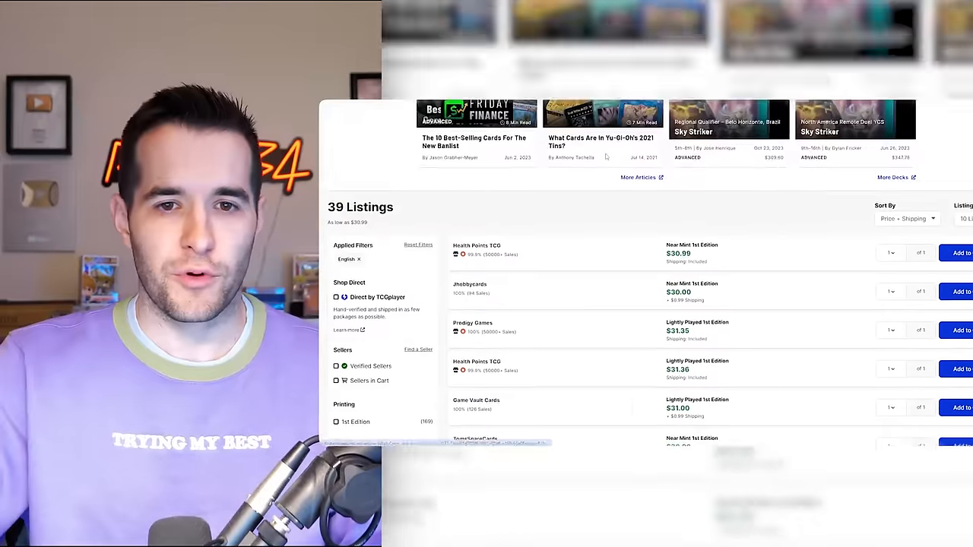
scroll(643, 259, "down", 3)
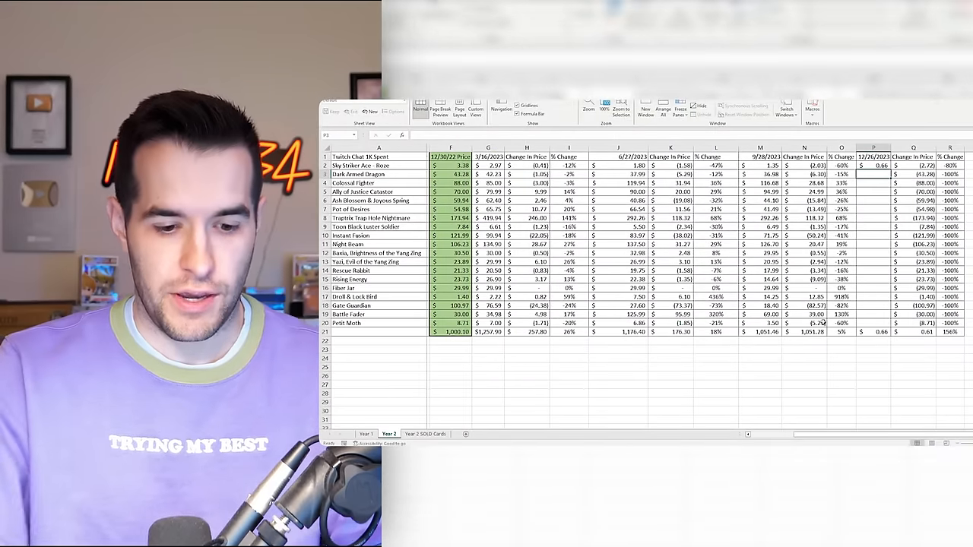
type("30.99")
Step: Commit the Dark Armed Dragon price, search Colossal Fighter Near Mint listings, and record 114.86 in P4
key("Return")
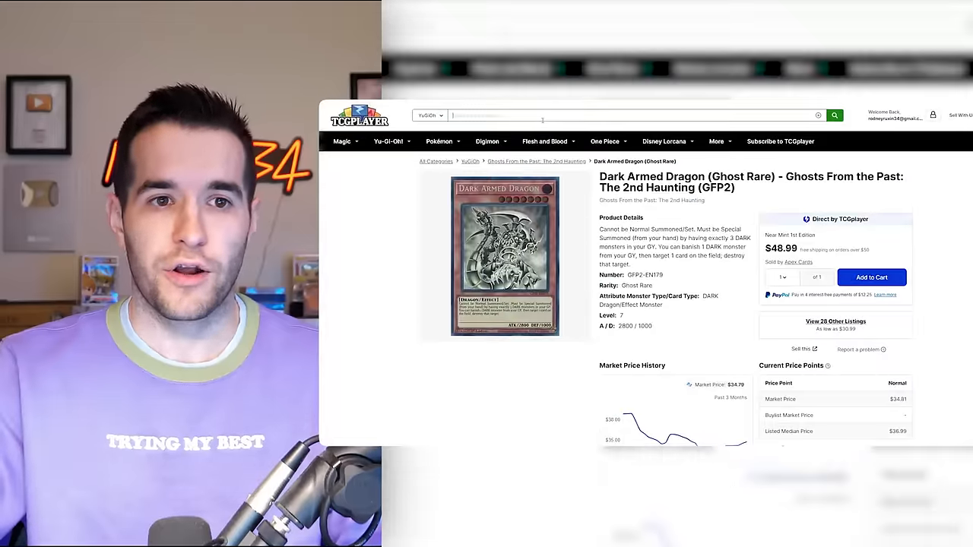
type("crossa")
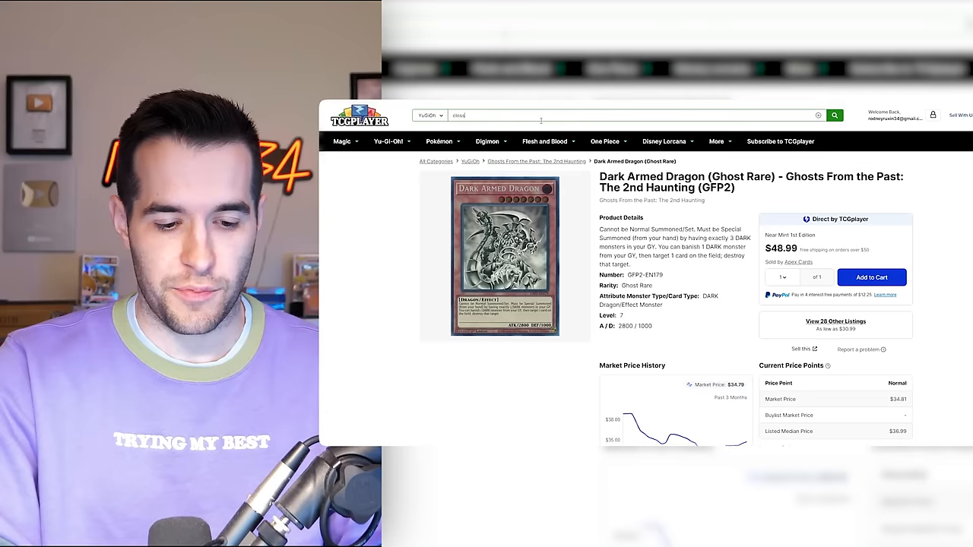
key("BackSpace")
key("BackSpace")
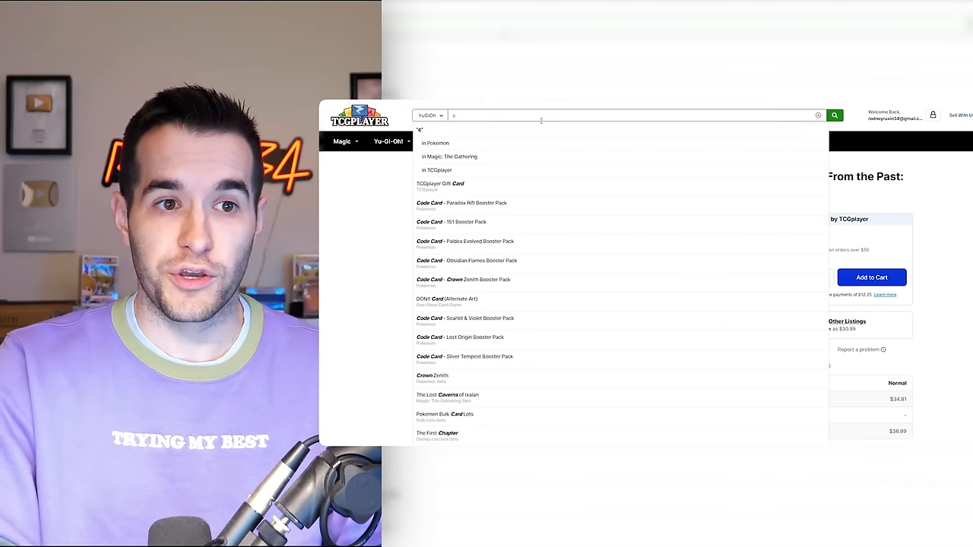
type("al fight")
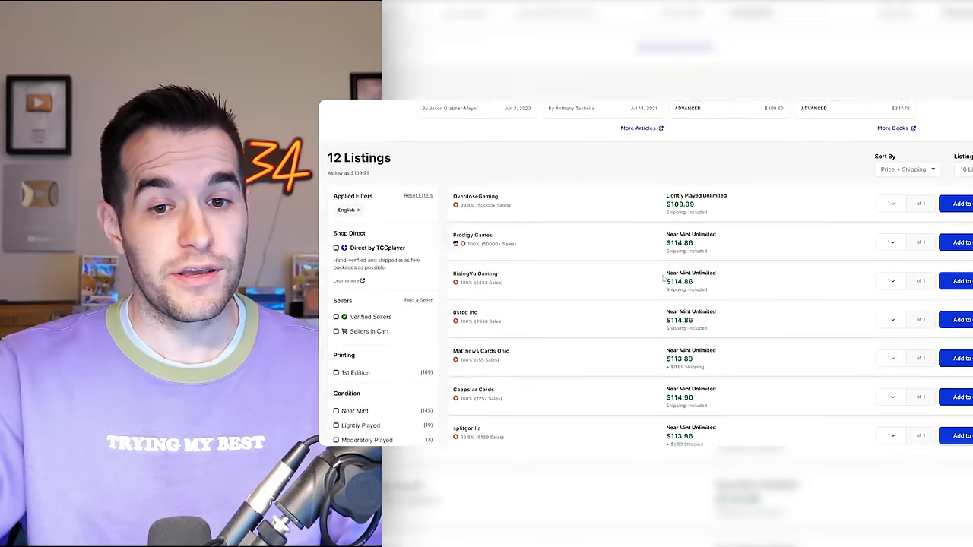
left_click(336, 348)
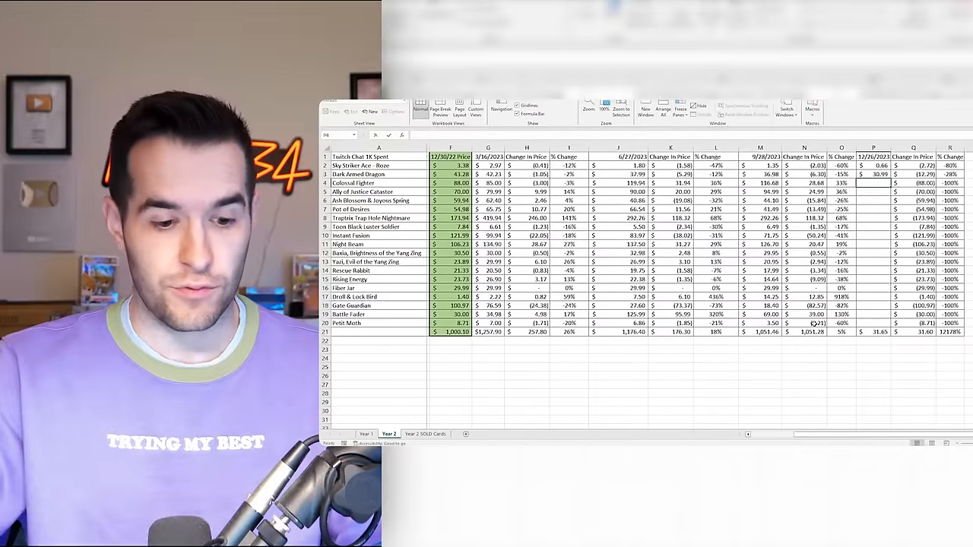
type("114.8")
key("Return")
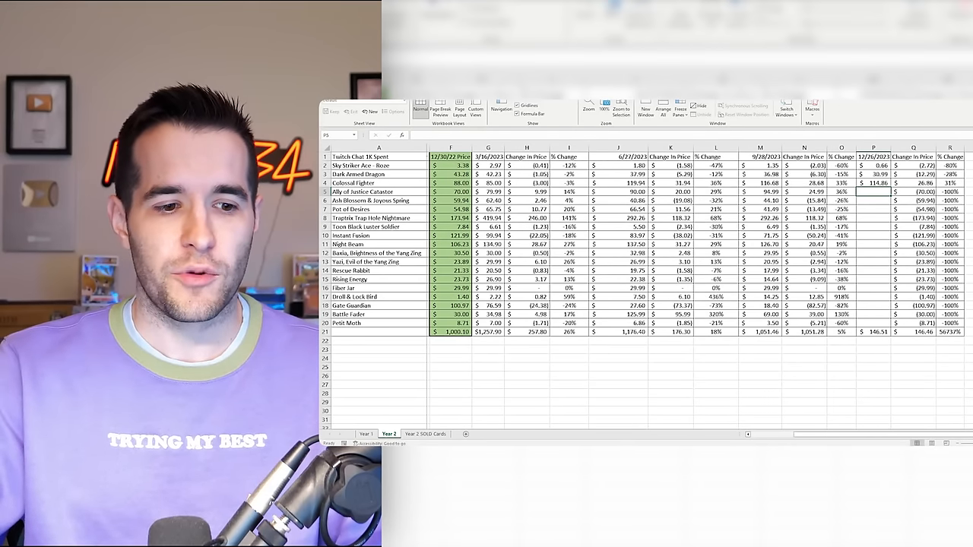
left_click(426, 434)
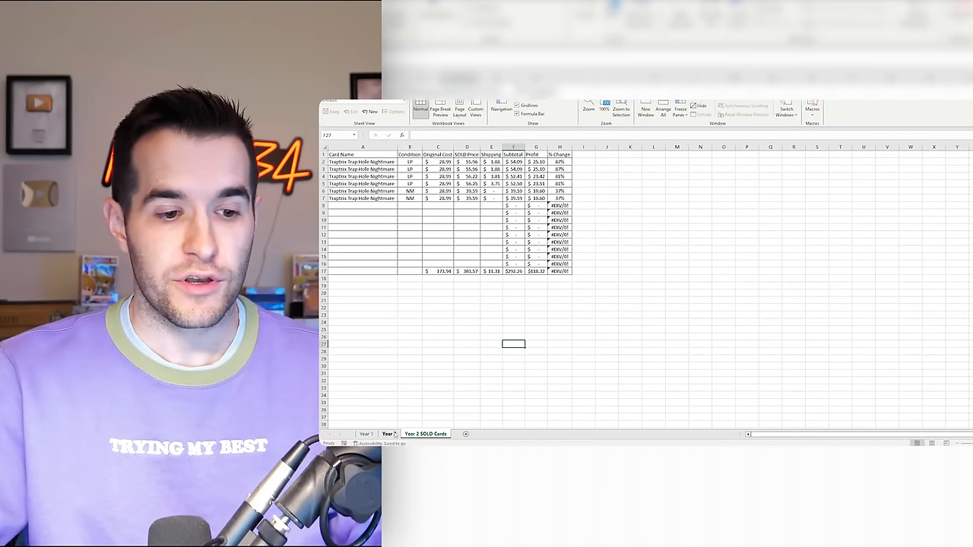
left_click(389, 433)
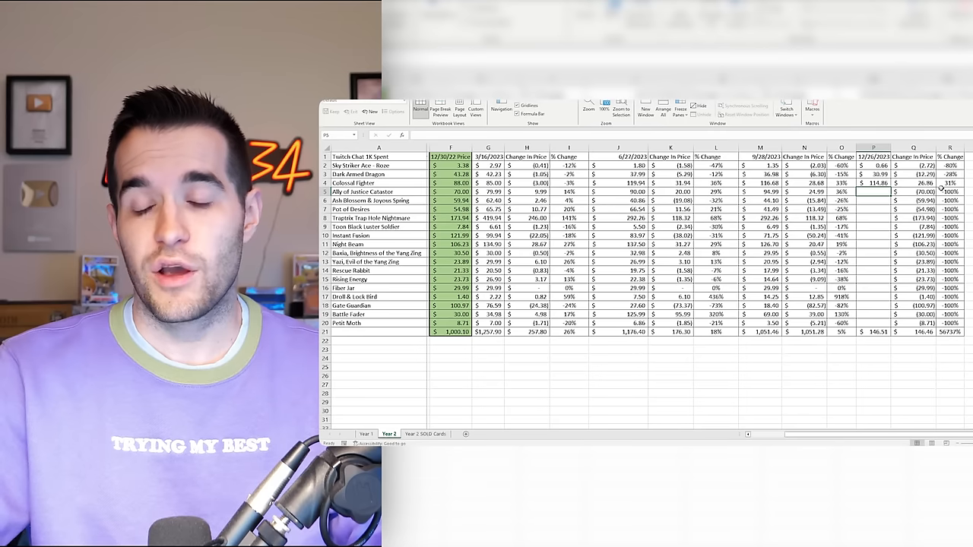
Step: Look up Ally of Justice Catastor on TCGplayer filtered to Near Mint listings
left_click(387, 191)
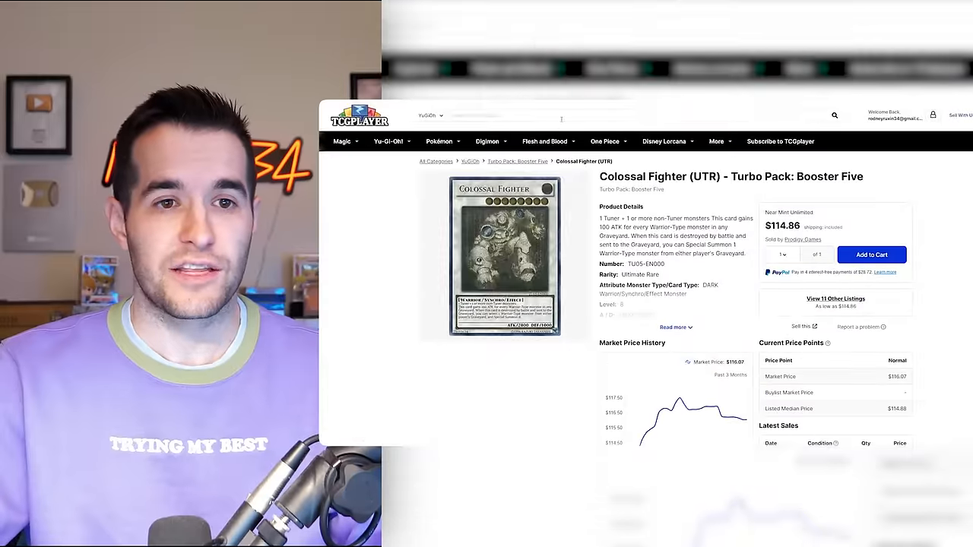
left_click(561, 115)
type("ally of j")
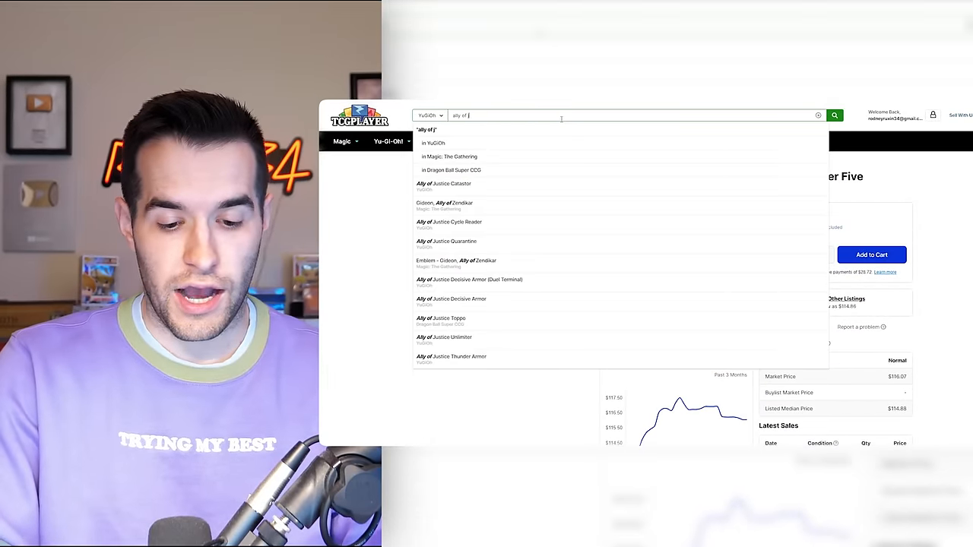
type("ust")
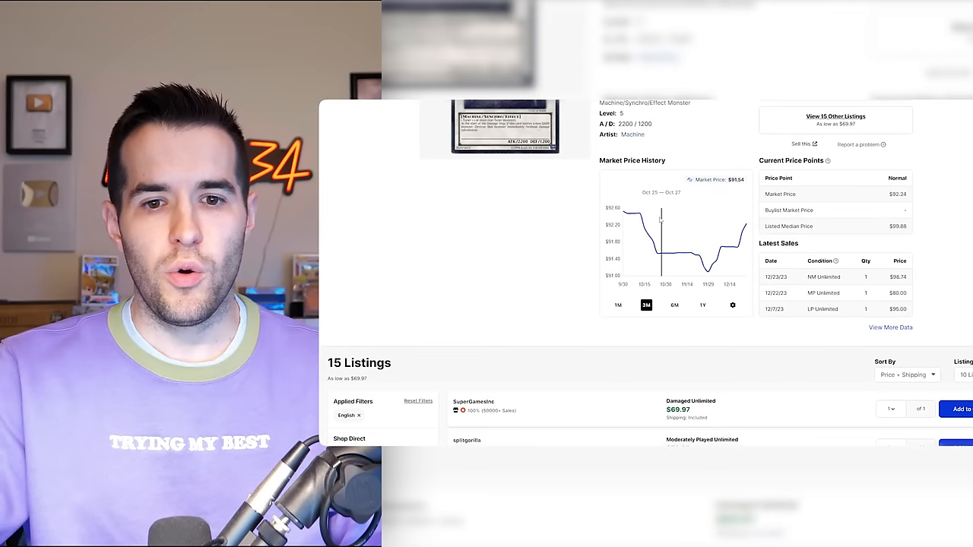
scroll(731, 232, "down", 5)
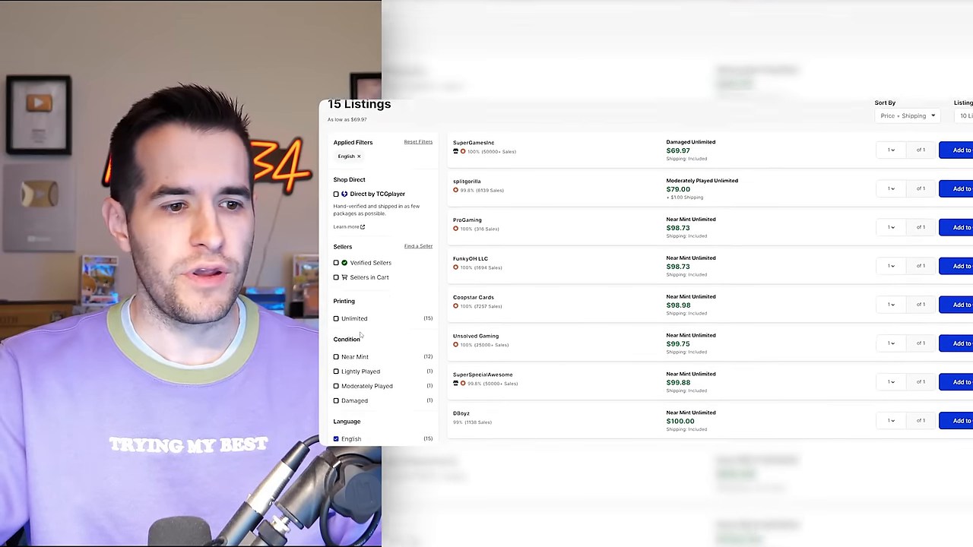
left_click(336, 325)
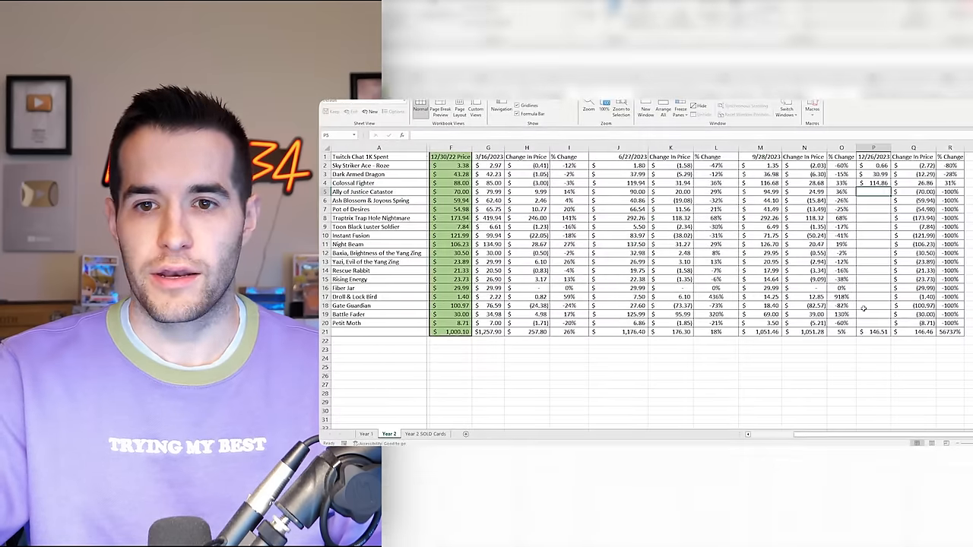
type("98.73")
Step: Record 98.73 as Ally of Justice Catastor's 12/26/2023 price and compare it with earlier prices
key("Return")
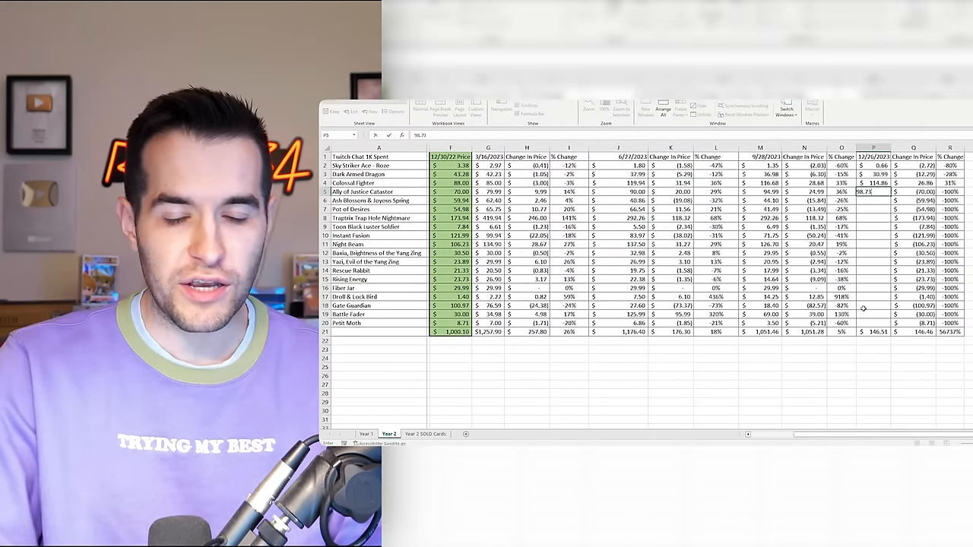
left_click(764, 192)
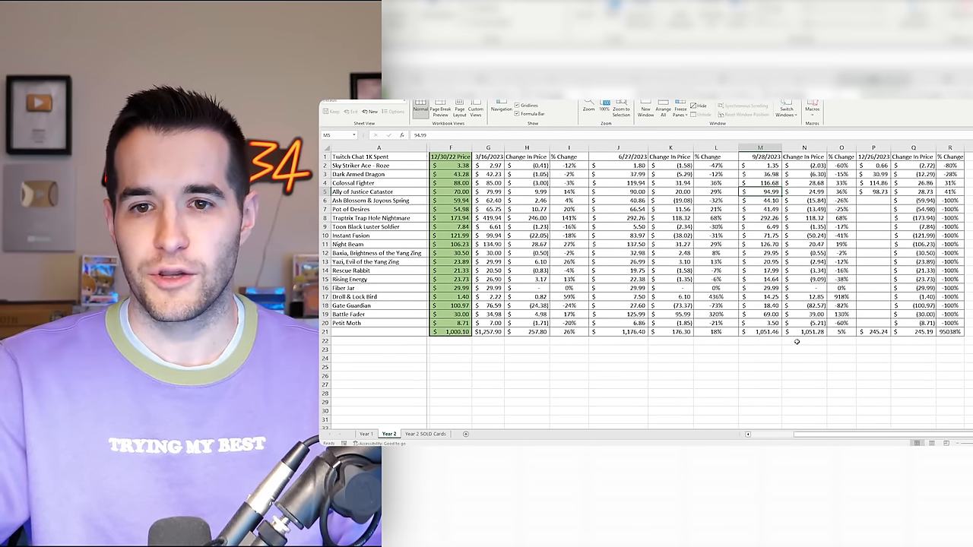
left_click(449, 192)
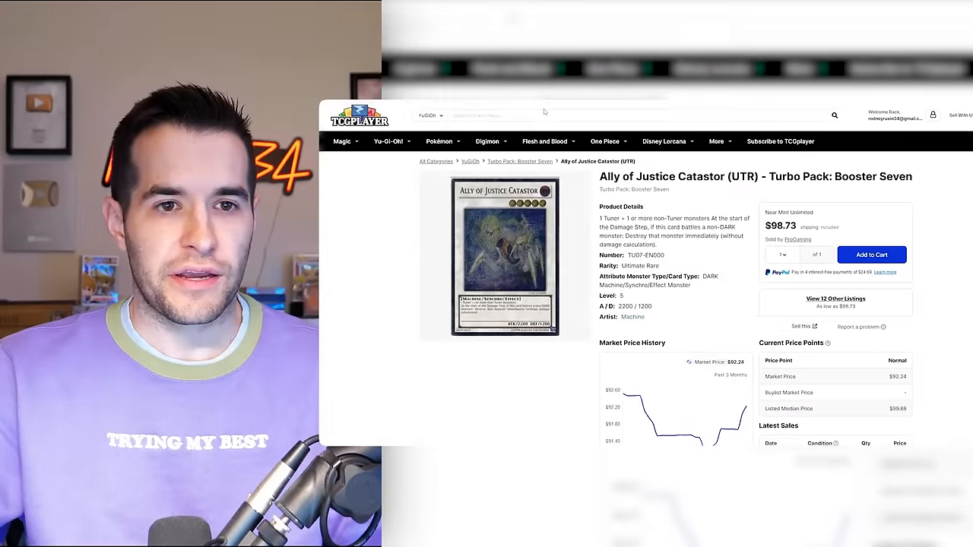
type("ash blossom")
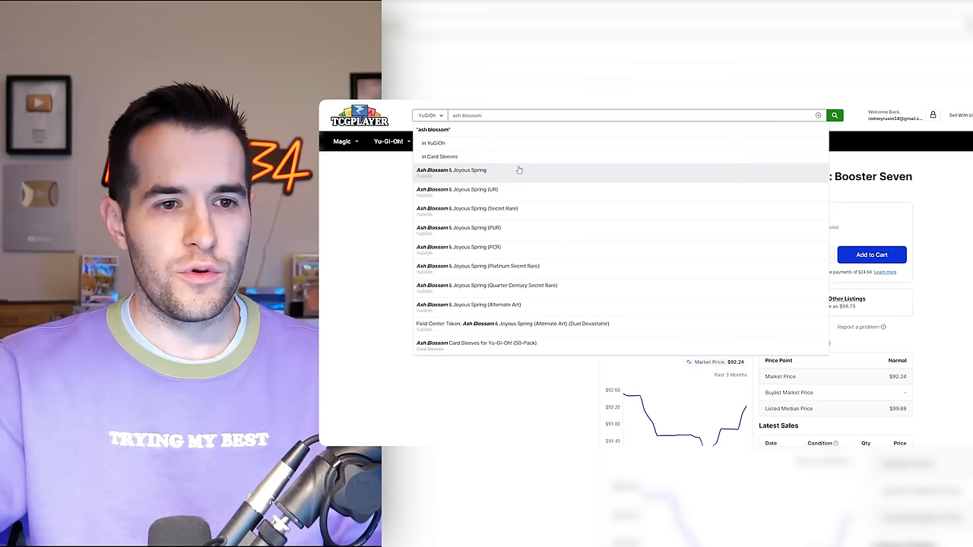
Step: Look up the 2022 Tin Ash Blossom & Joyous Spring product on TCGplayer
left_click(467, 169)
scroll(642, 215, "down", 3)
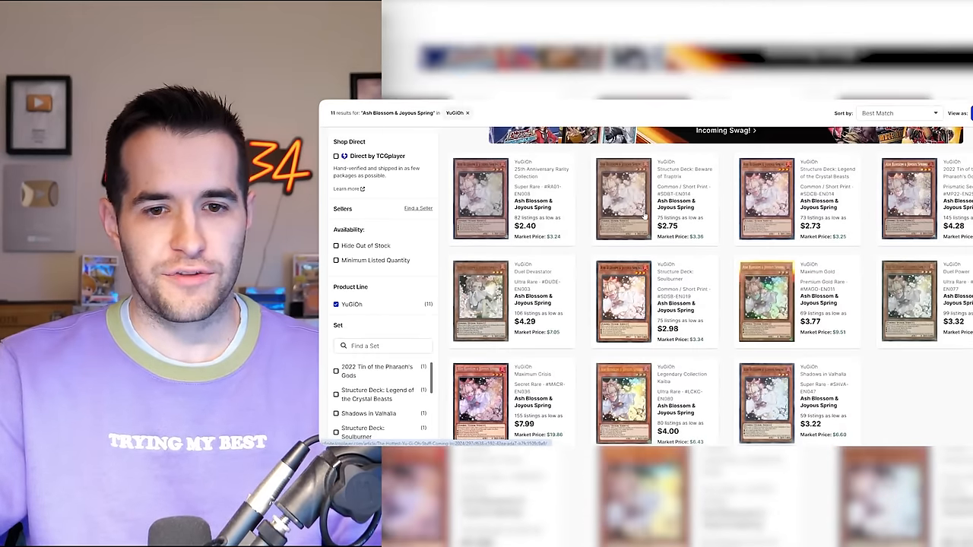
scroll(642, 214, "down", 2)
left_click(642, 190)
scroll(648, 218, "down", 5)
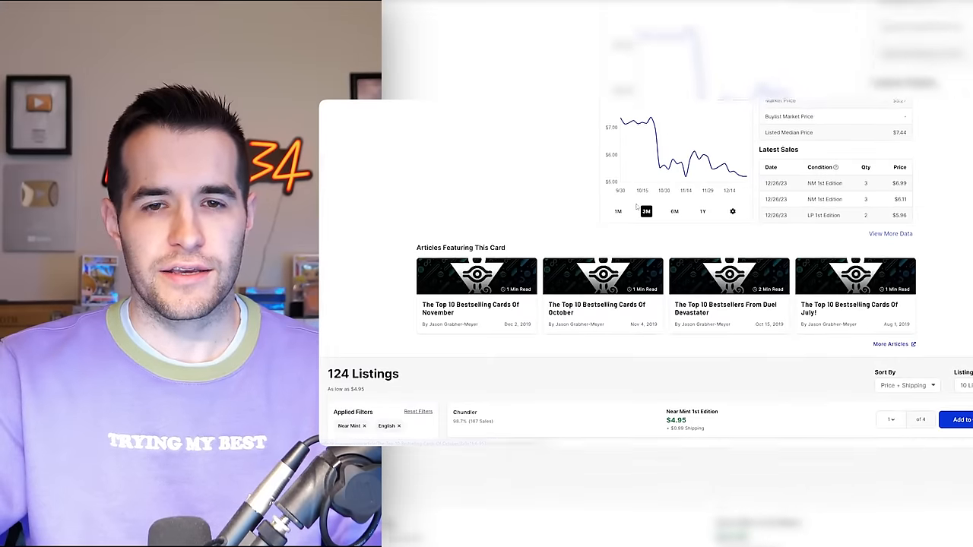
scroll(648, 219, "down", 2)
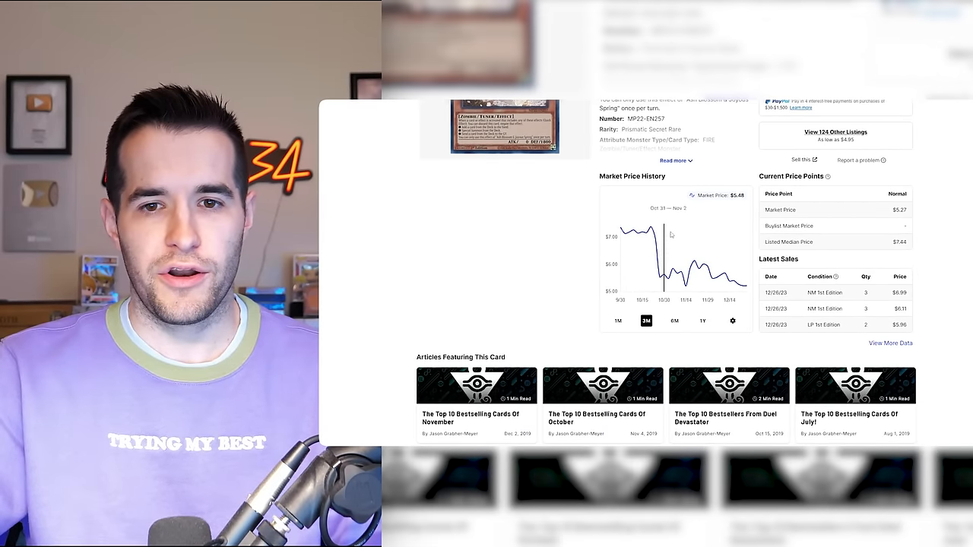
scroll(515, 221, "down", 2)
scroll(515, 221, "down", 5)
scroll(515, 221, "down", 3)
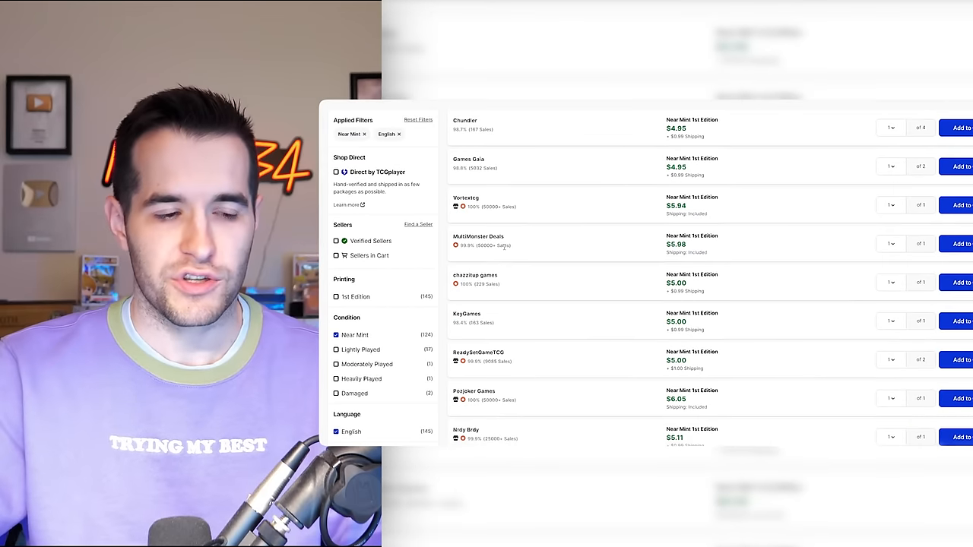
scroll(515, 246, "up", 1)
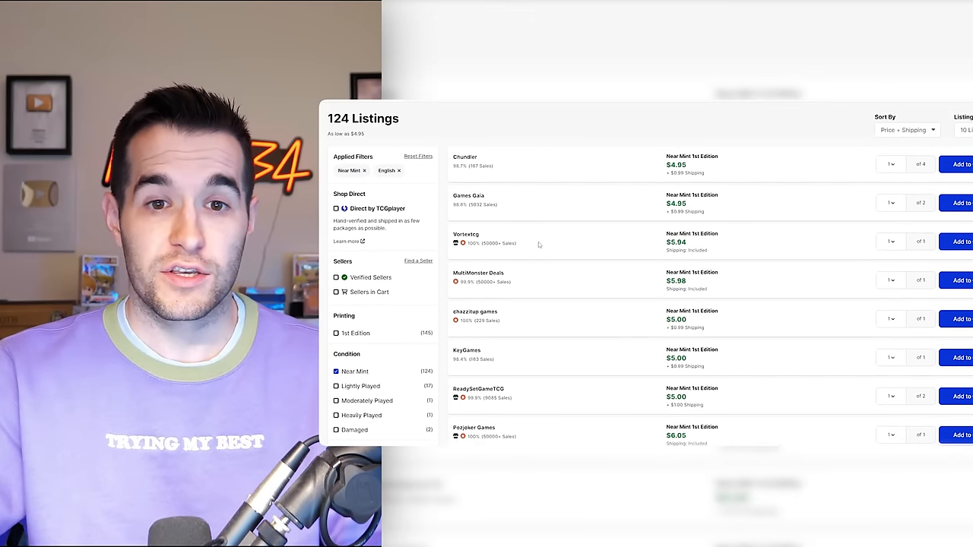
Step: Record 5.94 as Ash Blossom & Joyous Spring's 12/26/2023 price in the Year 2 sheet
key("alt+Tab")
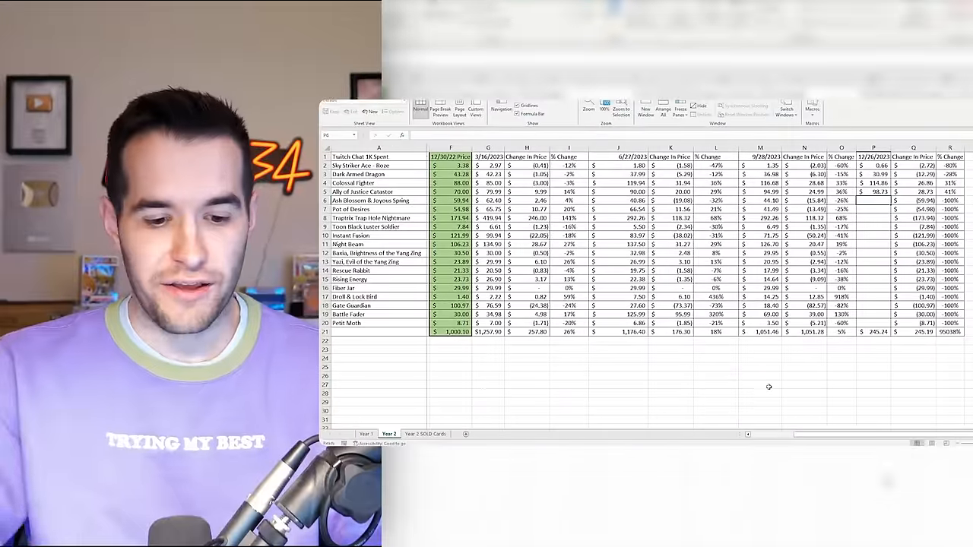
type("5.94")
key("Return")
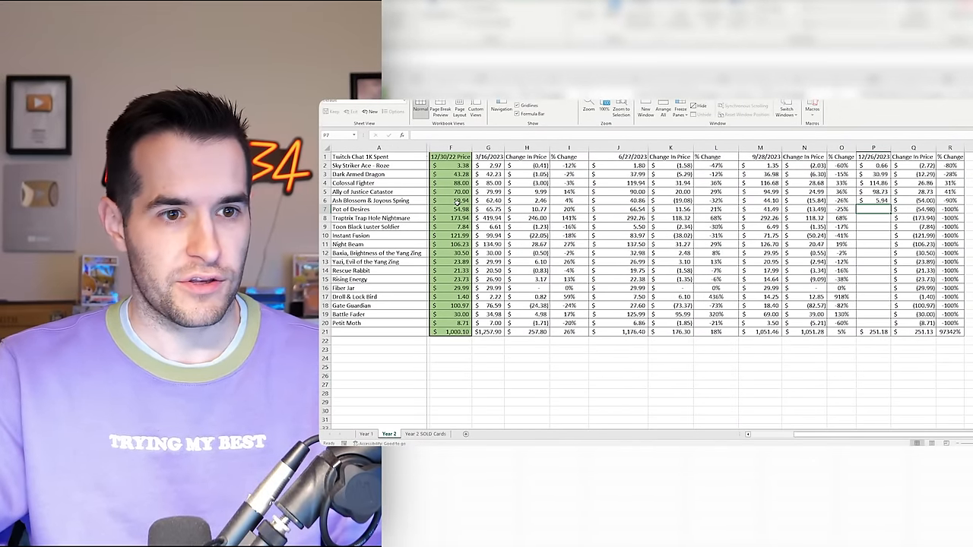
key("Down")
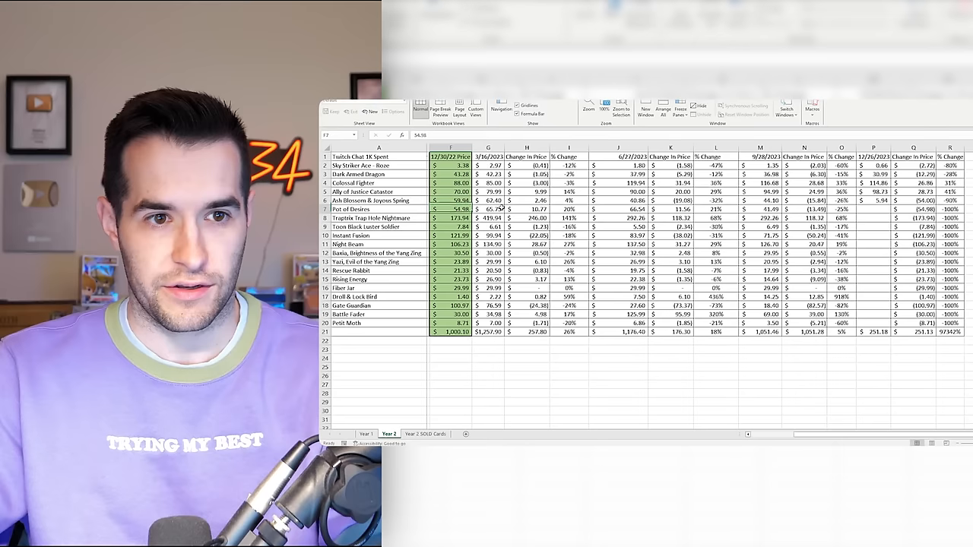
Step: Revise Ash Blossom's 12/26/2023 price to 35.64 and look up Pot of Desires on TCGplayer
left_click(874, 209)
type("35.64")
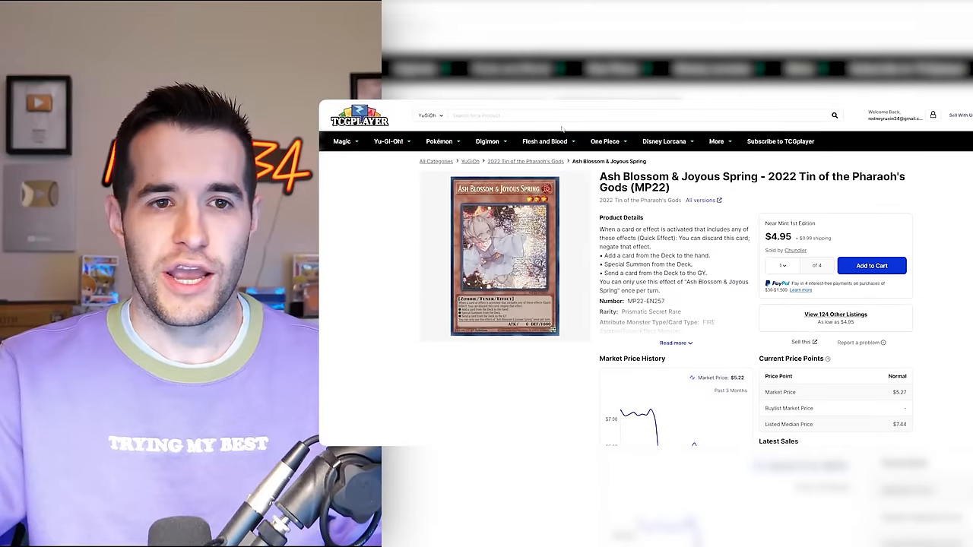
left_click(561, 116)
type("pot of desires")
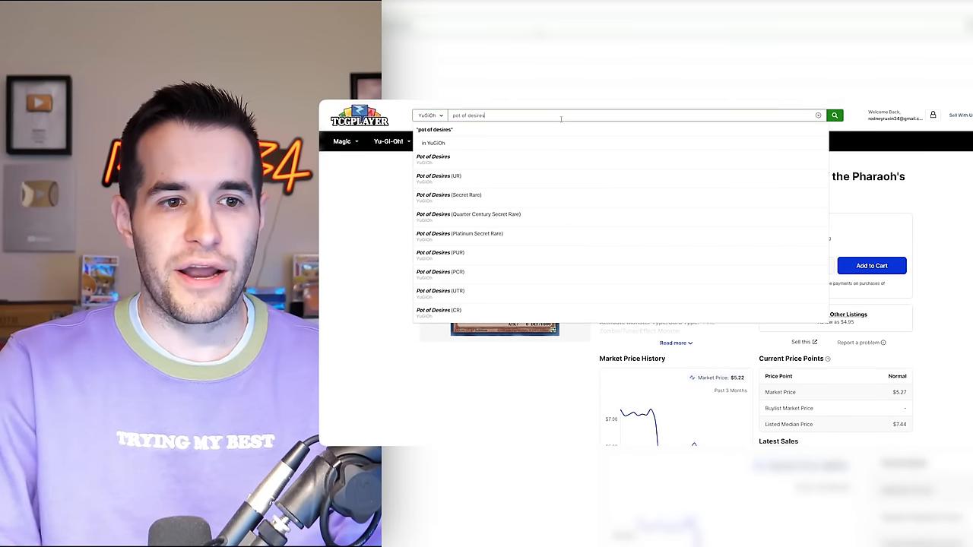
left_click(491, 291)
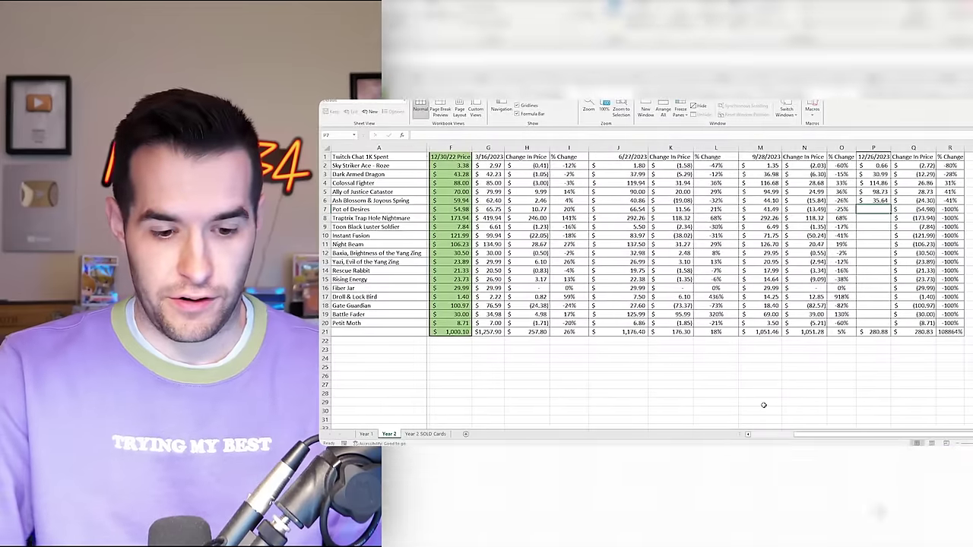
type("=")
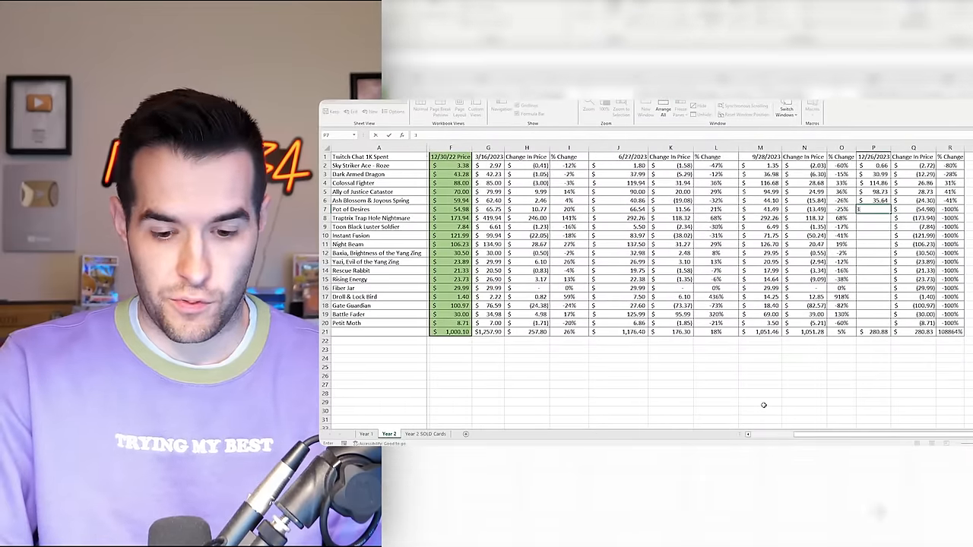
type("99")
Step: Record 36.99 as Pot of Desires' 12/26/2023 price and move to Traptrix Trap Hole Nightmare's cell
key("Return")
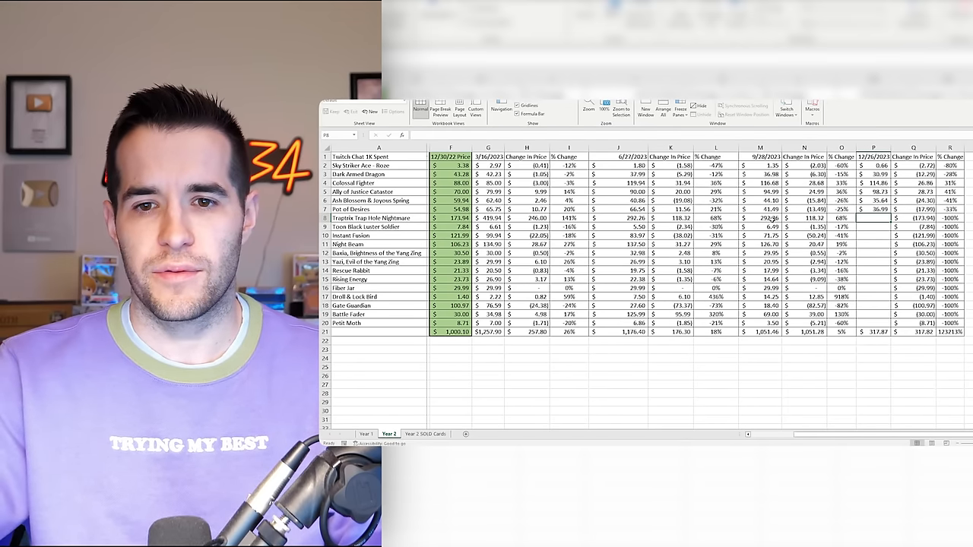
left_click(872, 221)
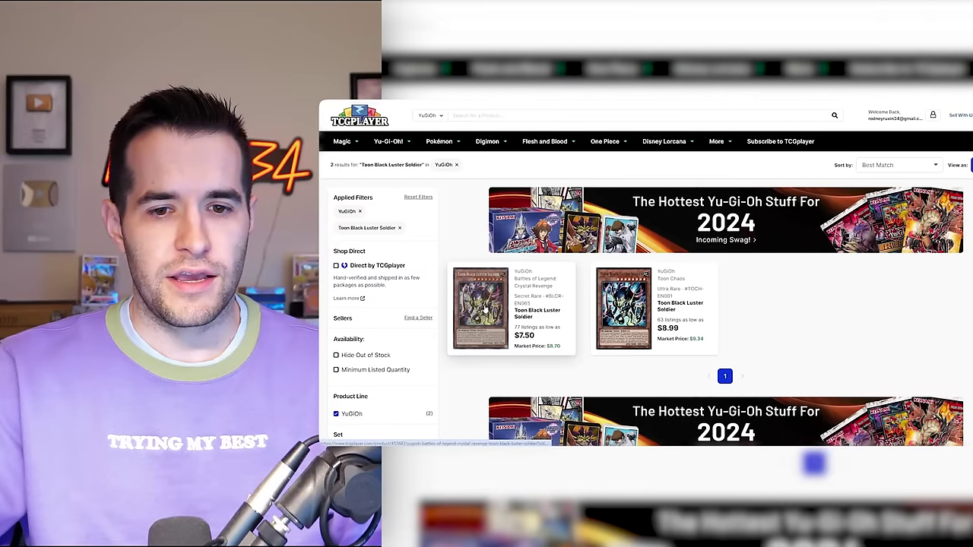
Step: View the Crystal Revenge Toon Black Luster Soldier's Near Mint listings on TCGplayer
left_click(483, 310)
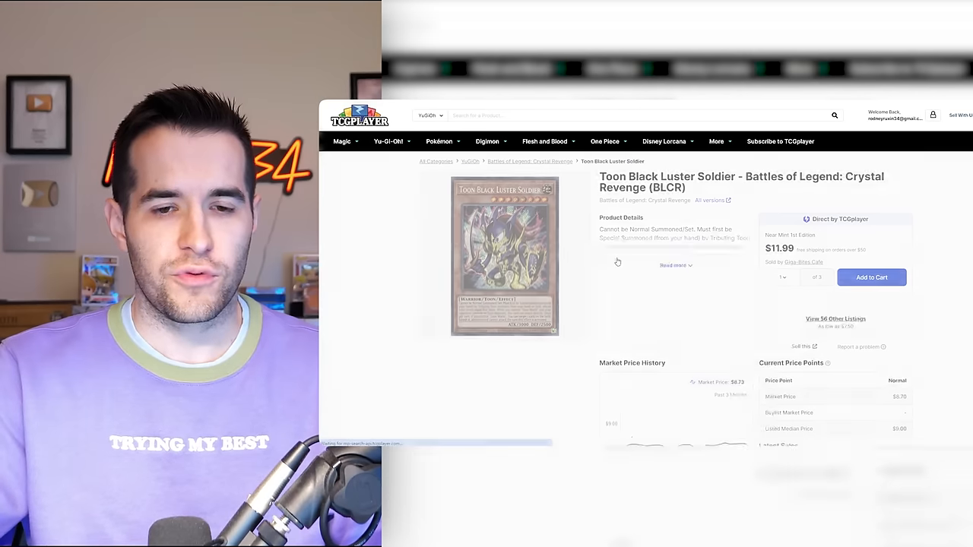
scroll(608, 304, "down", 10)
scroll(608, 303, "down", 5)
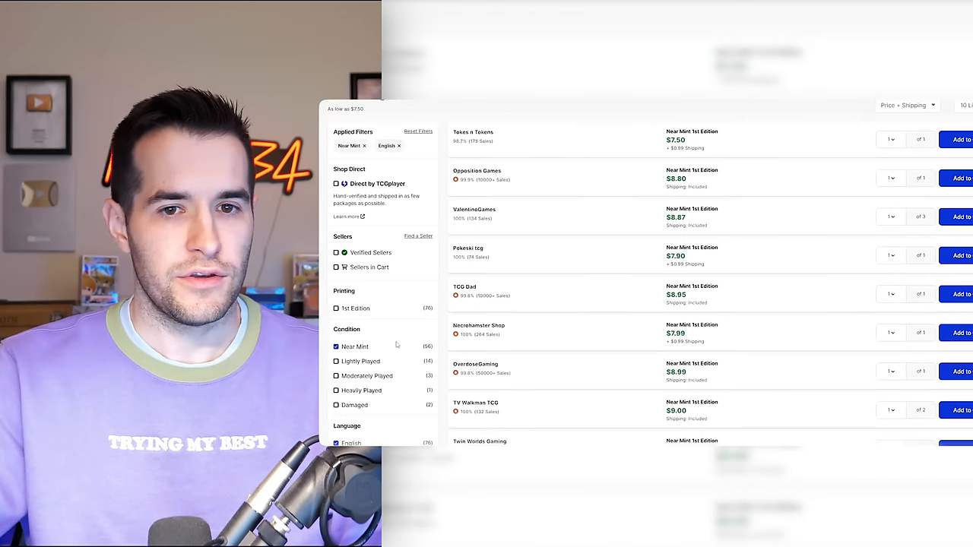
scroll(632, 160, "up", 1)
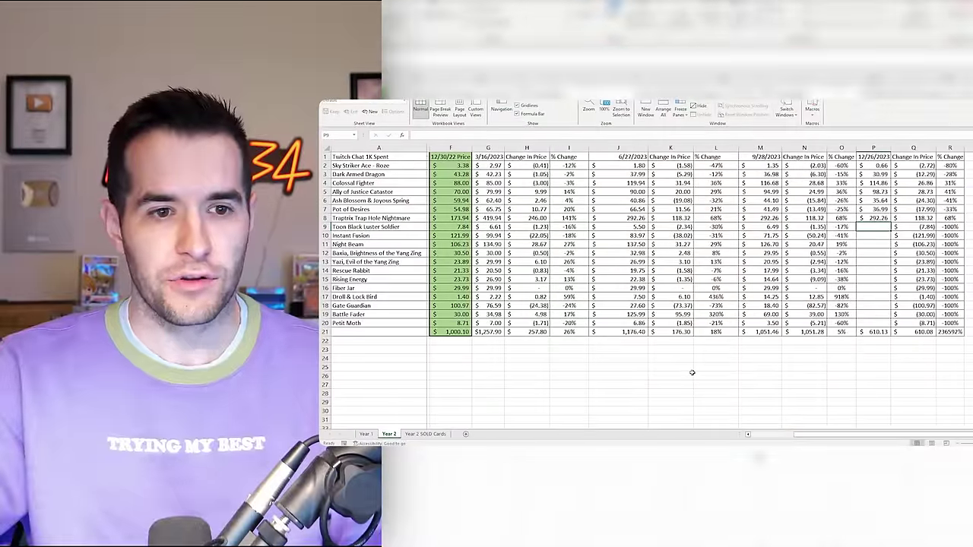
type("=")
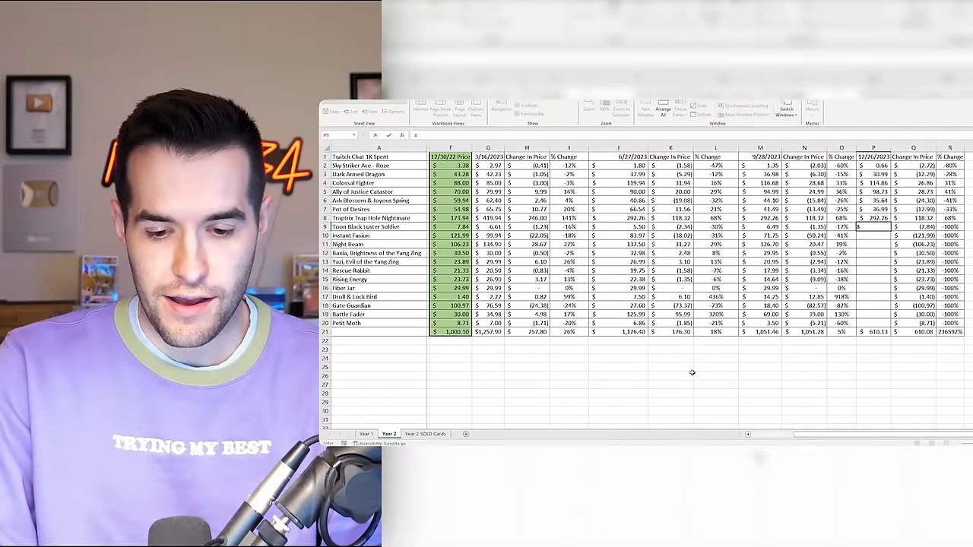
Step: Record 8.80 as Toon Black Luster Soldier's 12/26/2023 price
key("Return")
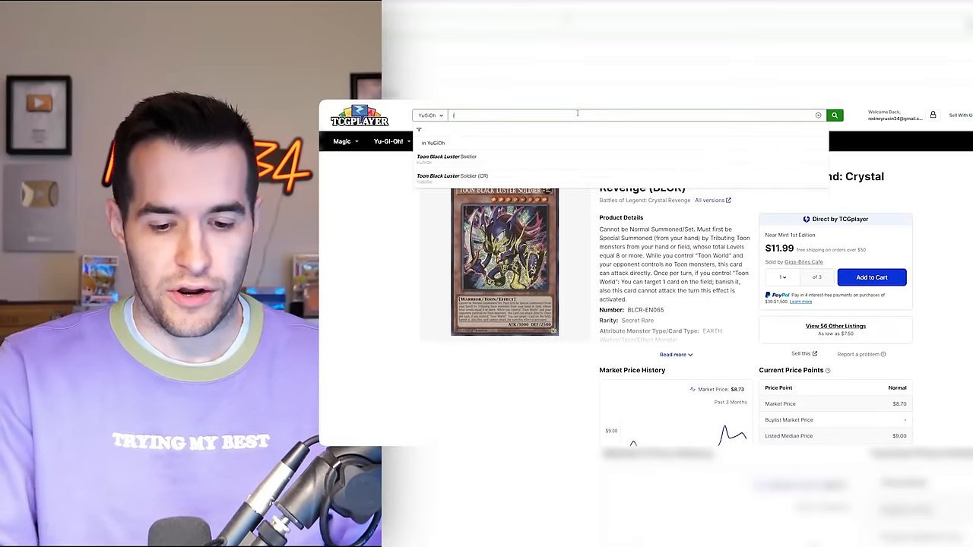
type("instant fusion")
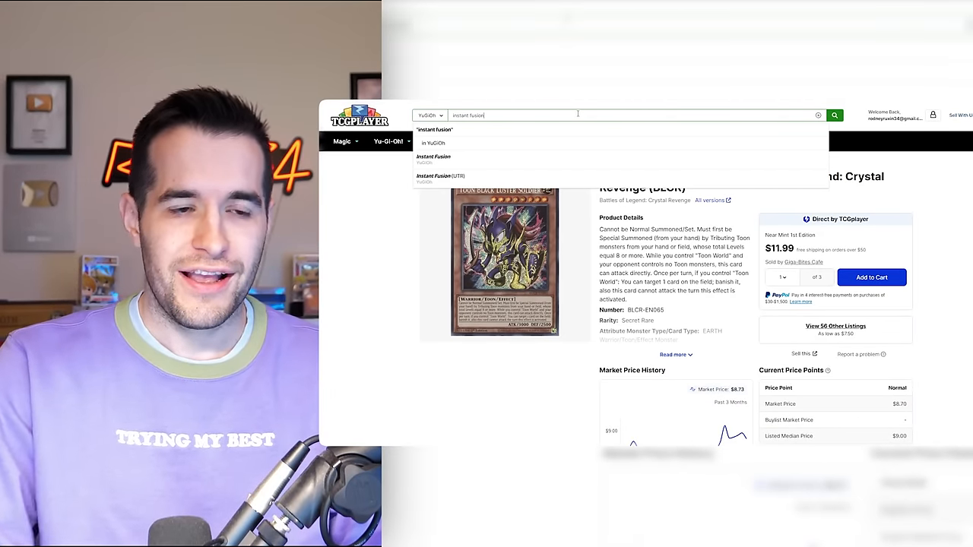
Step: View Instant Fusion's UTR listings starting at $74.00, then return to the Year 2 sheet
left_click(433, 156)
scroll(526, 177, "down", 5)
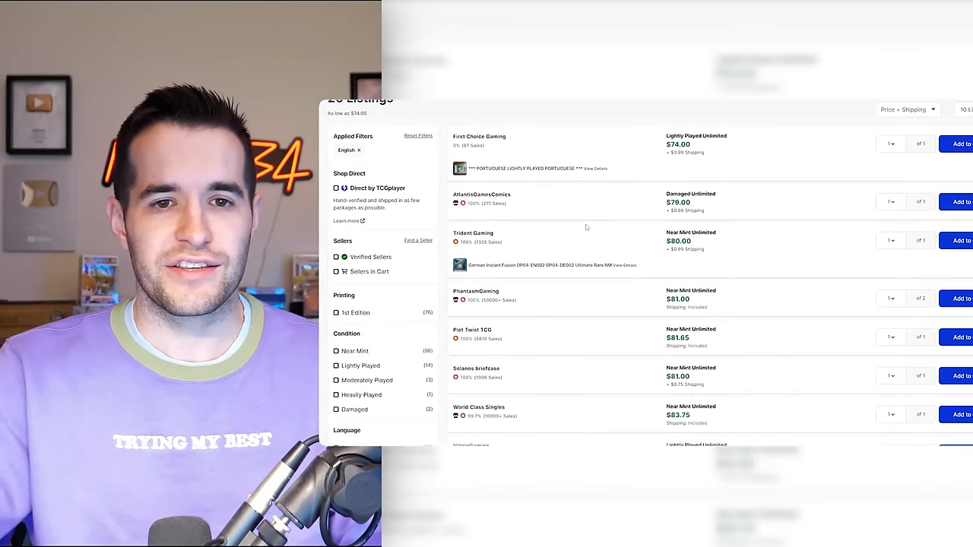
scroll(526, 177, "up", 10)
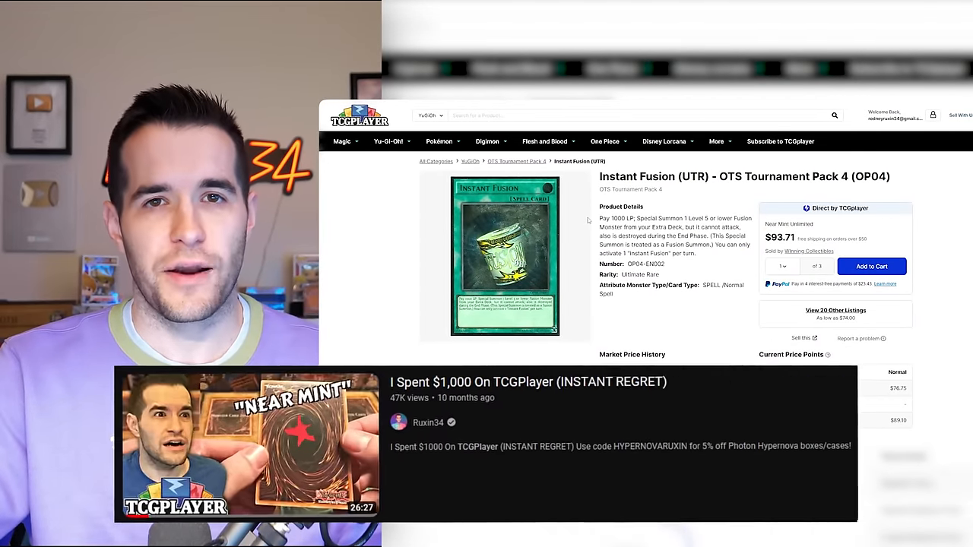
scroll(587, 219, "down", 10)
scroll(587, 219, "down", 2)
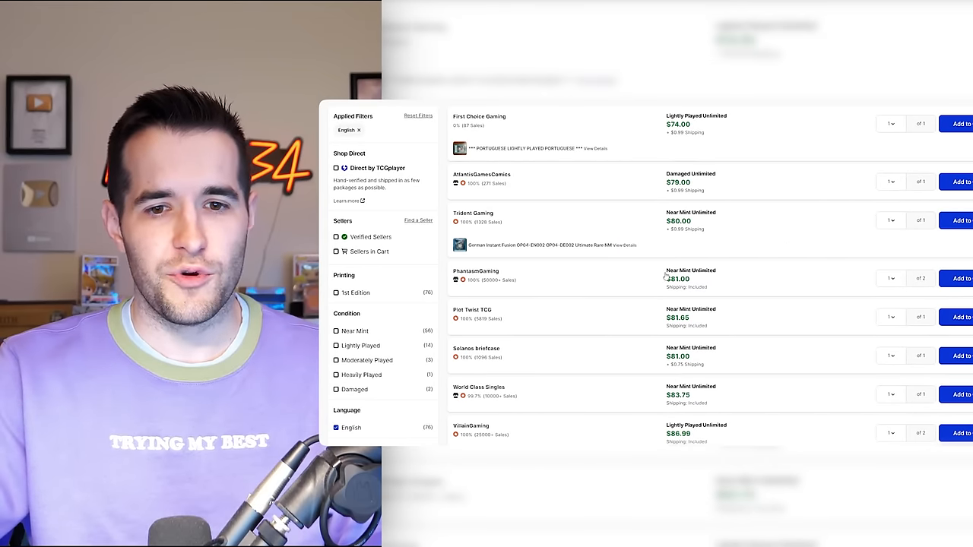
key("alt+Tab")
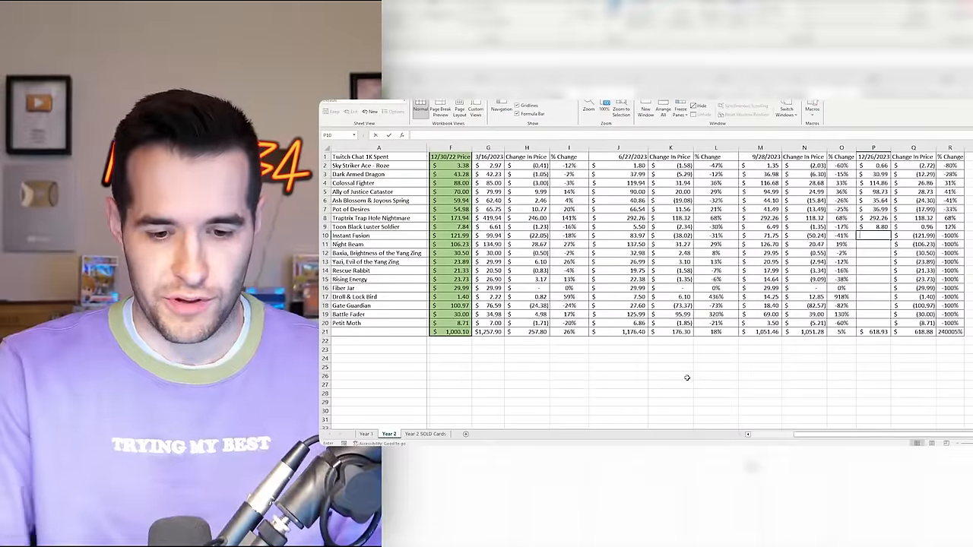
type("81")
Step: Record 81.00 as Instant Fusion's 12/26/2023 price
key("Return")
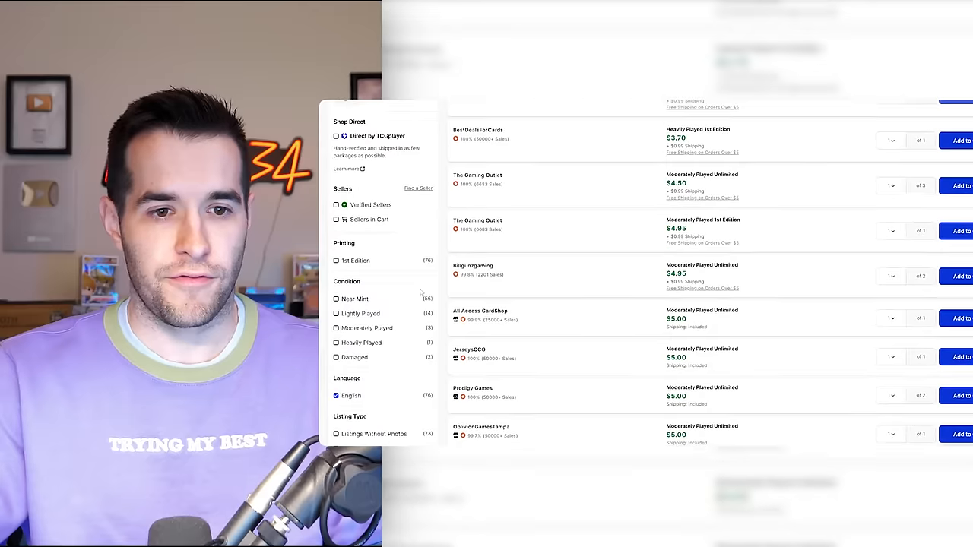
Step: Narrow Night Beam's TCGplayer listings to Near Mint 1st Edition copies
left_click(337, 261)
left_click(336, 350)
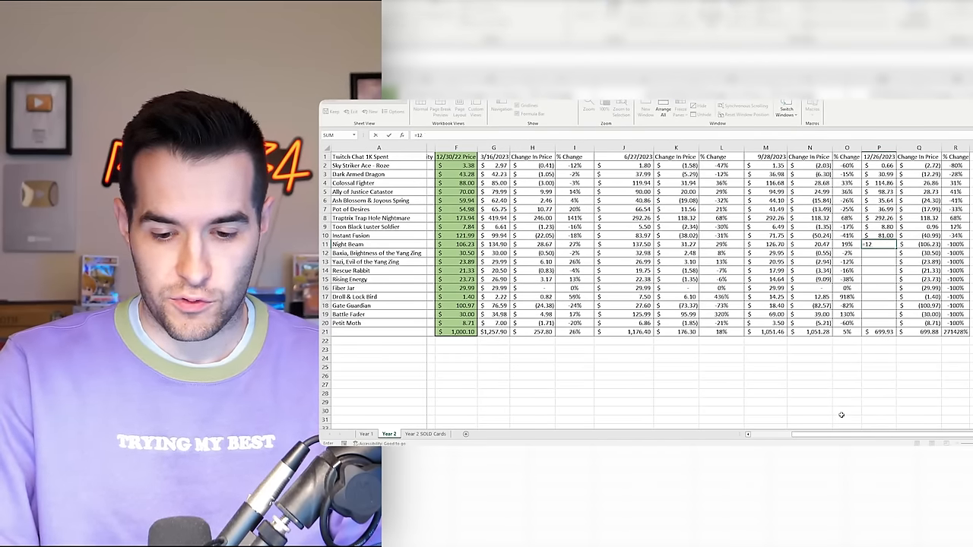
type("-12.29*10")
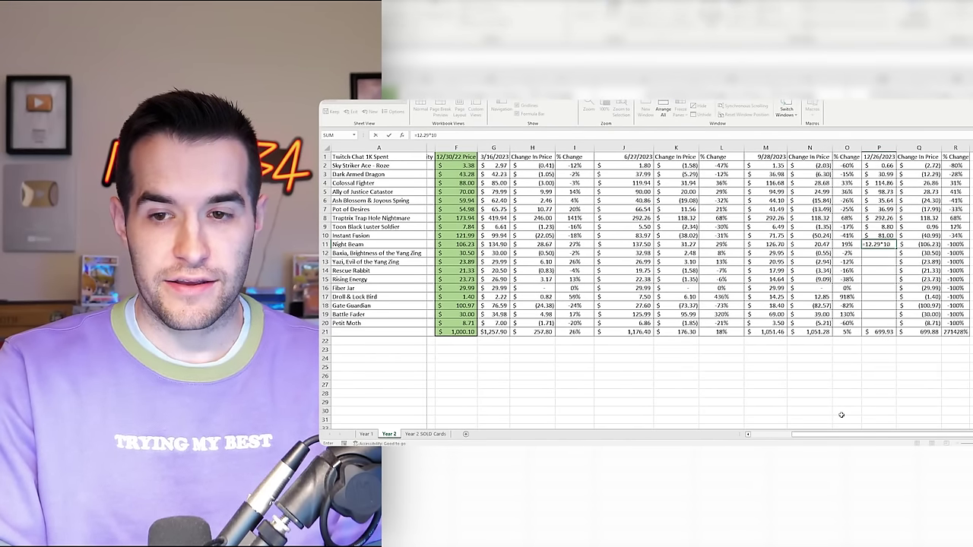
Step: Record Night Beam's 12/26/2023 price as 12.29 times its quantity, giving 122.90
key("Return")
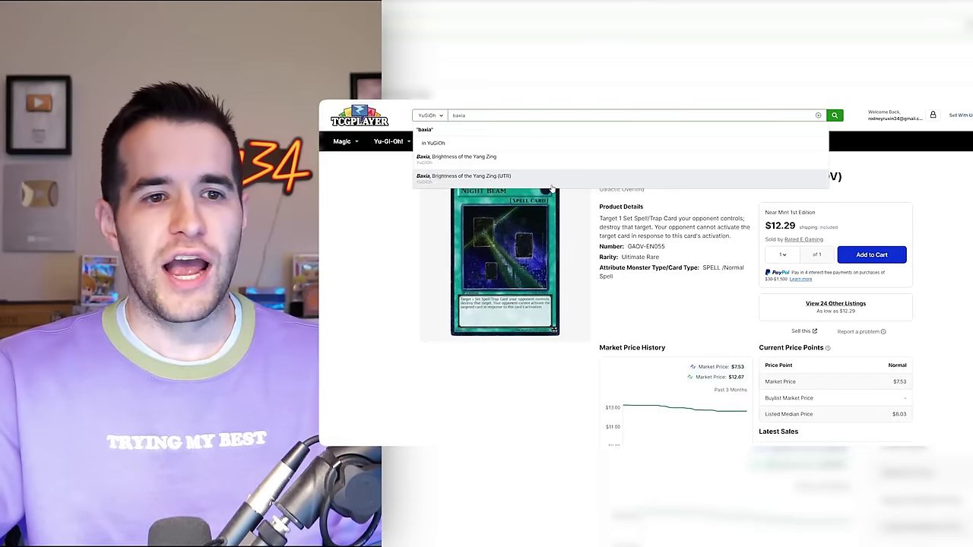
Step: Filter Baxia, Brightness of the Yang Zing (UTR) listings to Near Mint 1st Edition copies
left_click(553, 178)
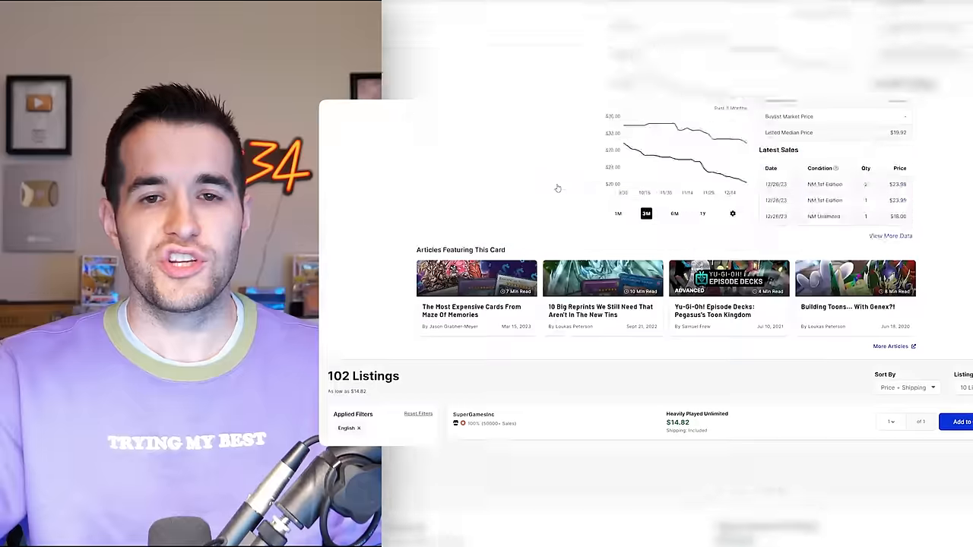
scroll(562, 228, "down", 10)
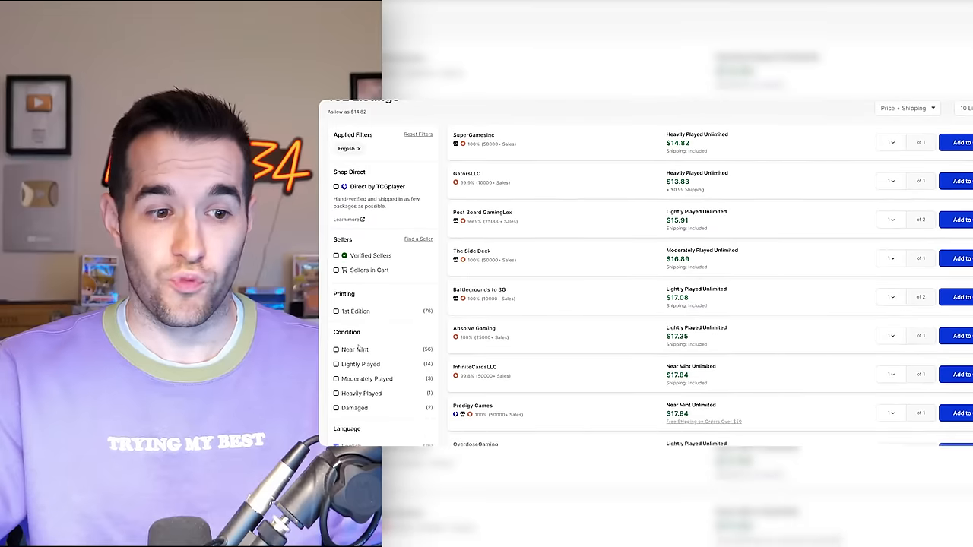
left_click(337, 350)
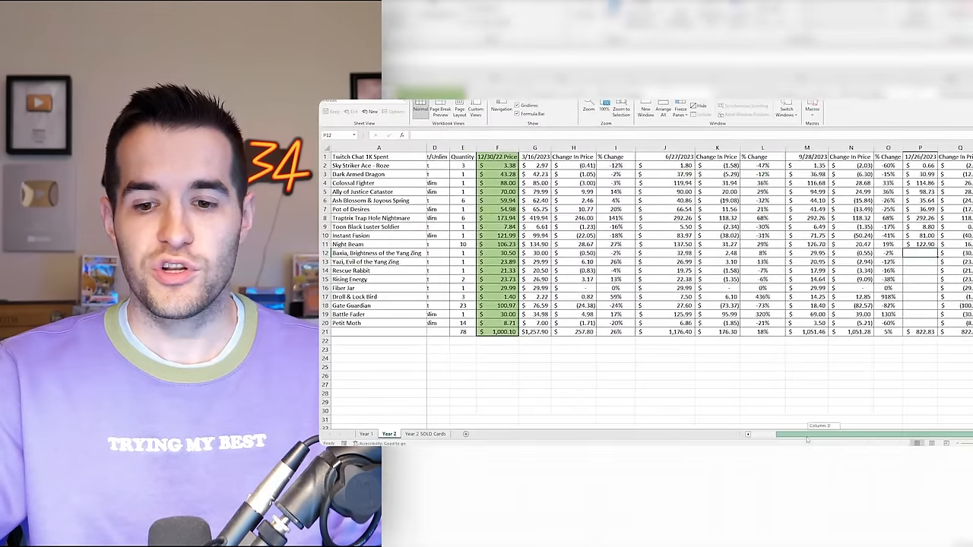
left_click_drag(836, 438, 779, 441)
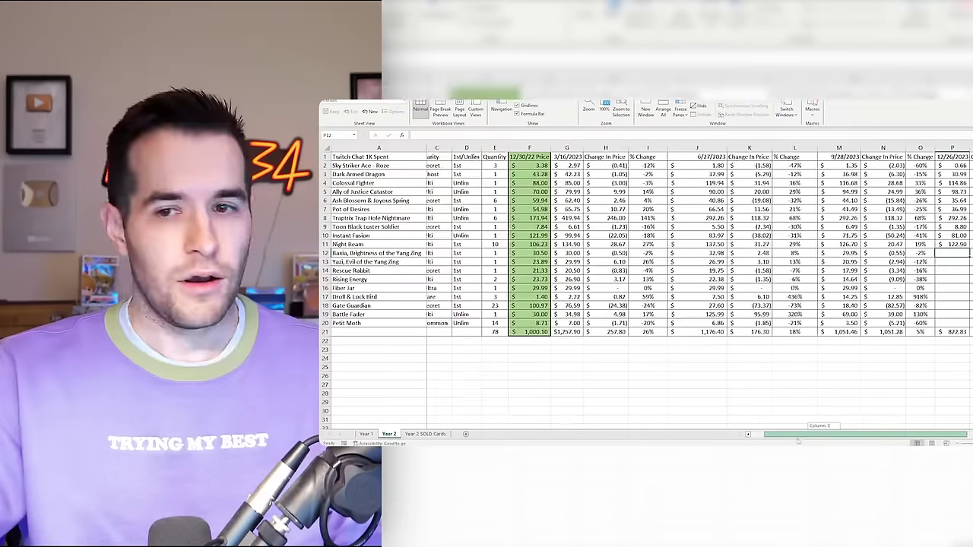
left_click_drag(779, 441, 828, 438)
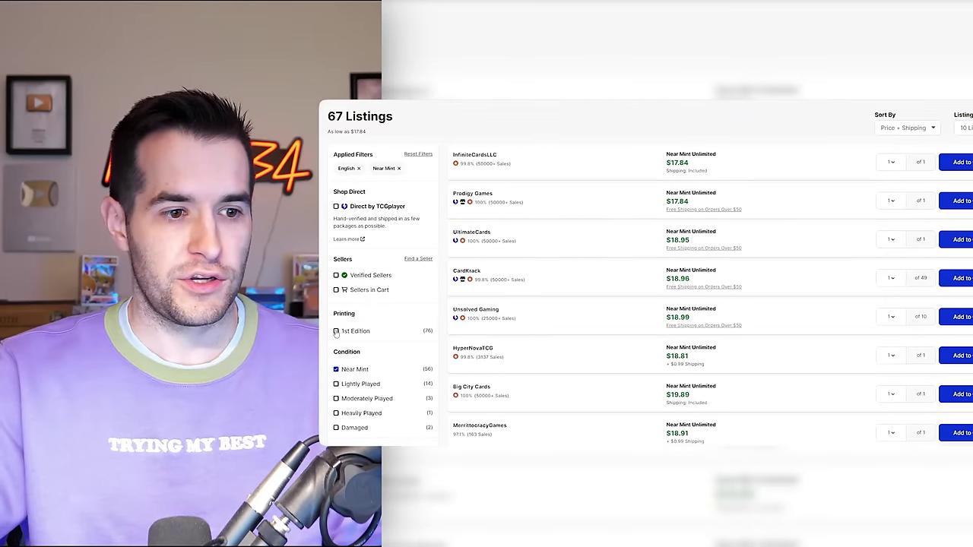
left_click(336, 330)
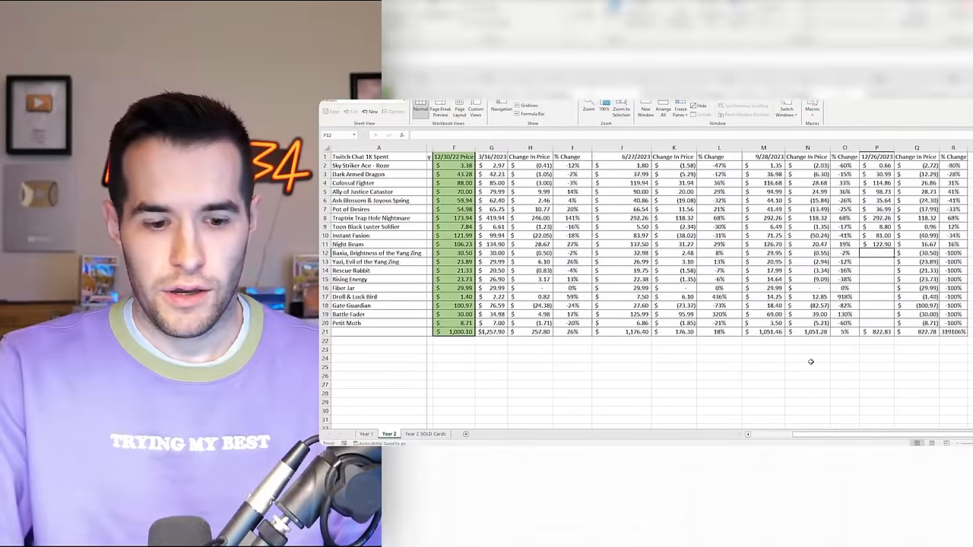
type("23.98")
Step: Record Baxia's price as 23.98, then start a search for the next card on TCGplayer
key("Return")
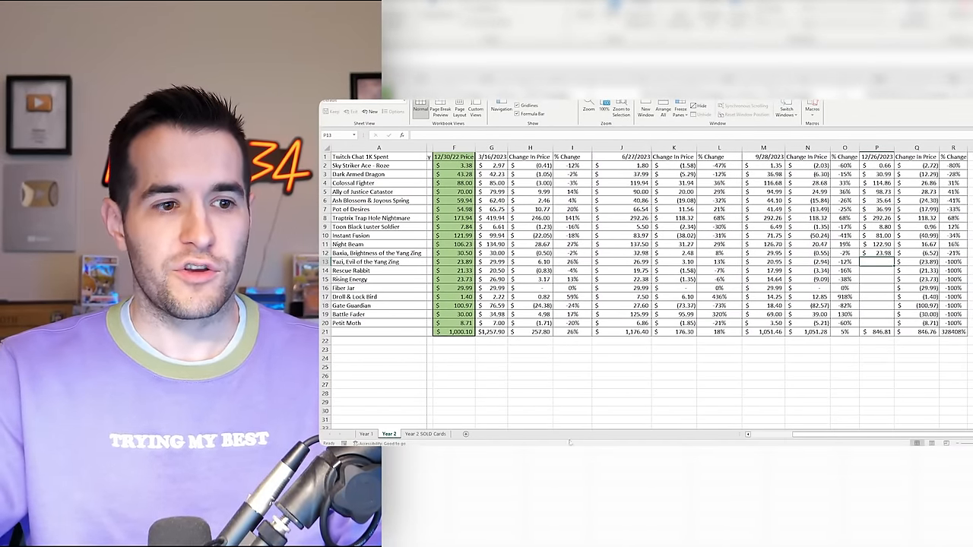
key("alt+Tab")
left_click(544, 115)
type("yazi,")
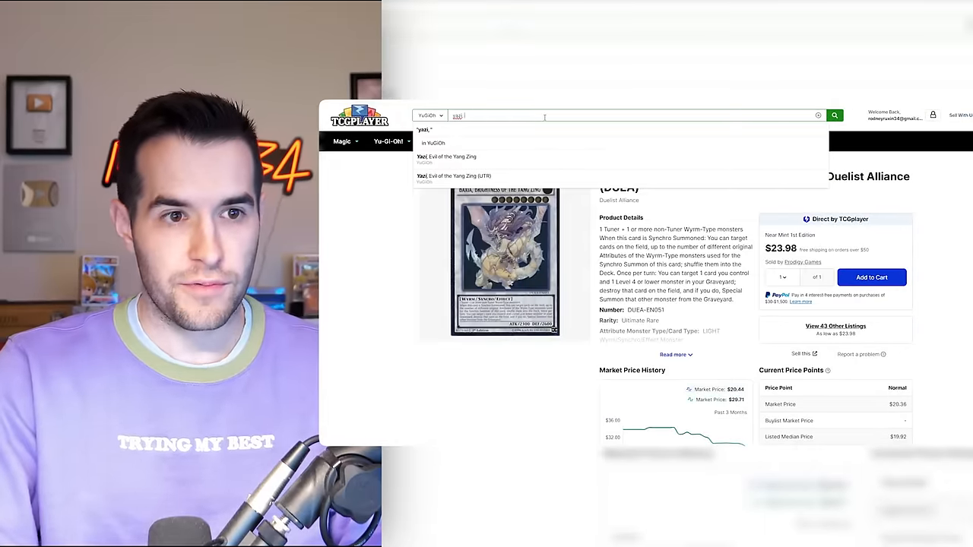
Step: Filter Yazi, Evil of the Yang Zing (UTR) to Near Mint 1st Edition and record its price 14.84
left_click(454, 175)
scroll(565, 193, "up", 5)
scroll(579, 196, "down", 4)
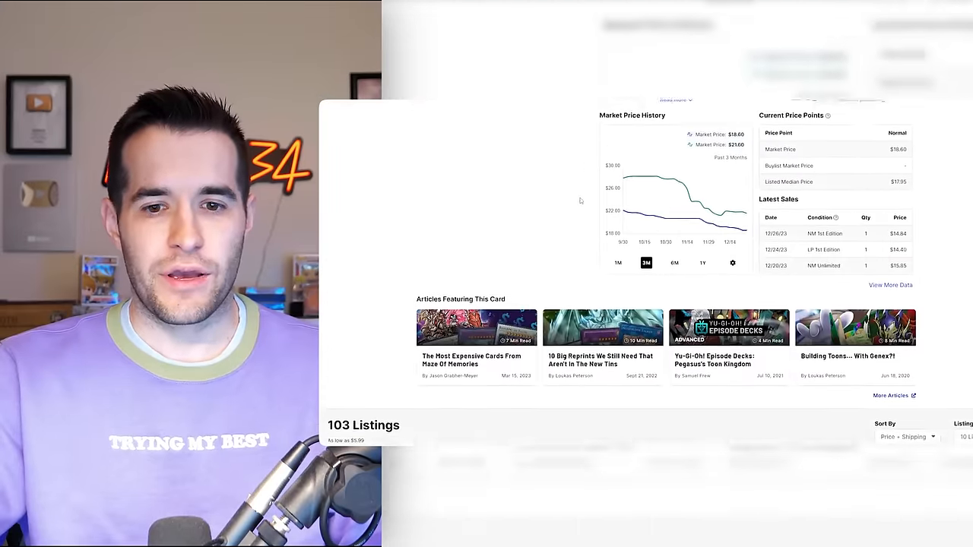
scroll(585, 199, "down", 5)
scroll(584, 199, "down", 2)
left_click(337, 329)
left_click(336, 334)
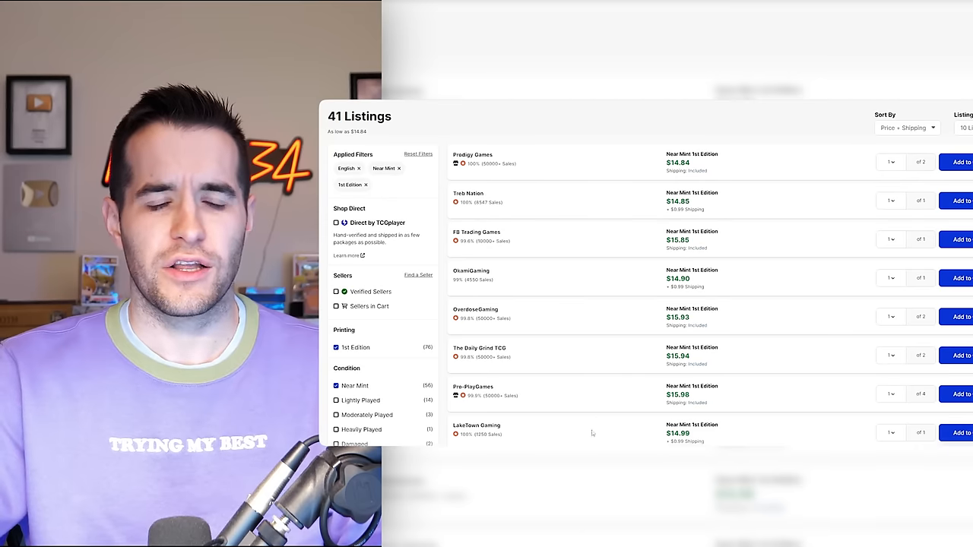
key("alt+Tab")
type("14.84")
key("Return")
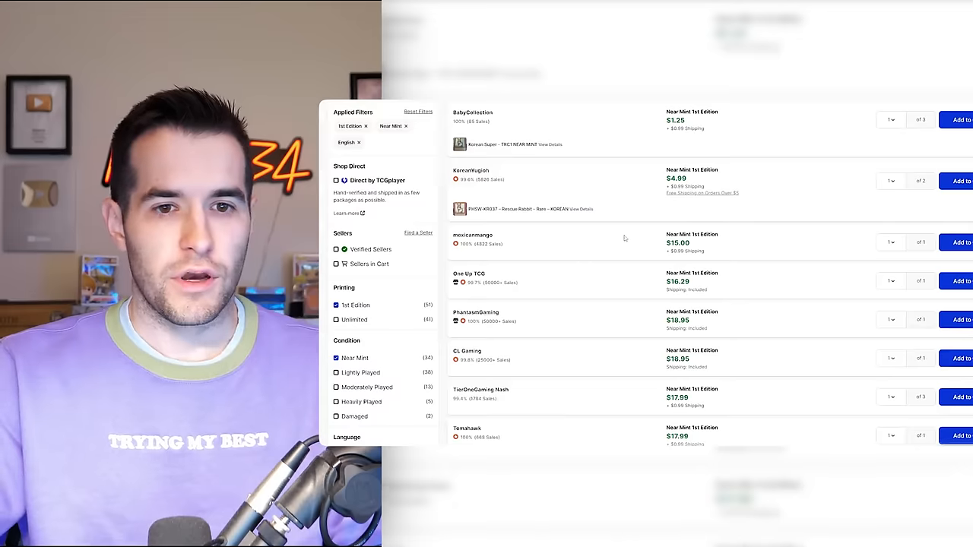
scroll(625, 238, "up", 1)
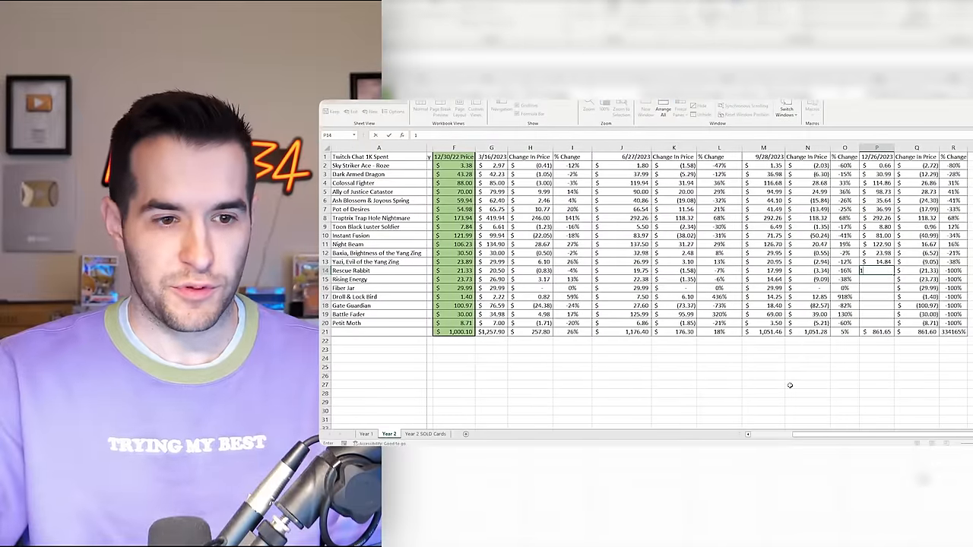
type("15")
Step: Record Rescue Rabbit's price as 15.00 and select Rising Energy's 12/26/2023 price cell
key("Return")
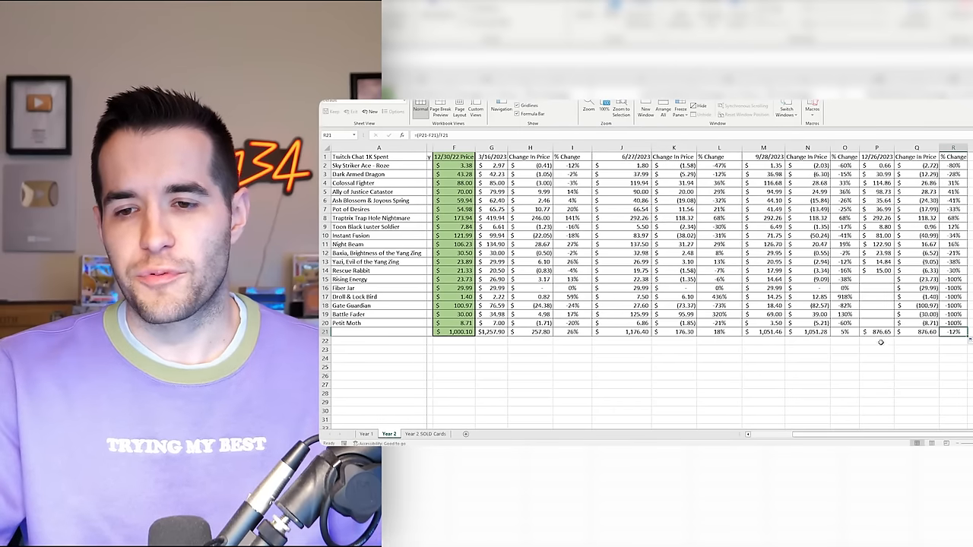
left_click(878, 279)
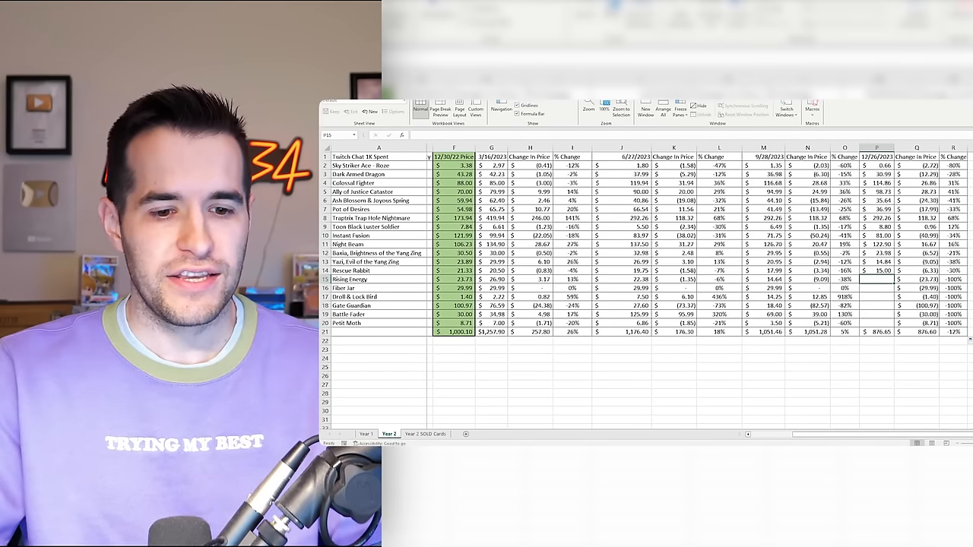
key("alt+Tab")
Step: Find Rising Energy on TCGplayer and filter its listings to Near Mint 1st Edition
left_click(502, 115)
type("t")
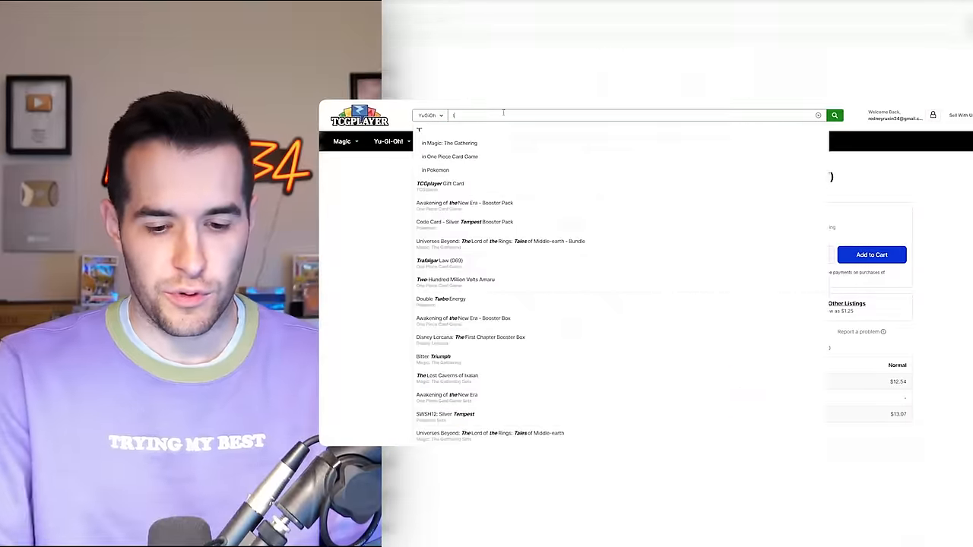
type("ising energ")
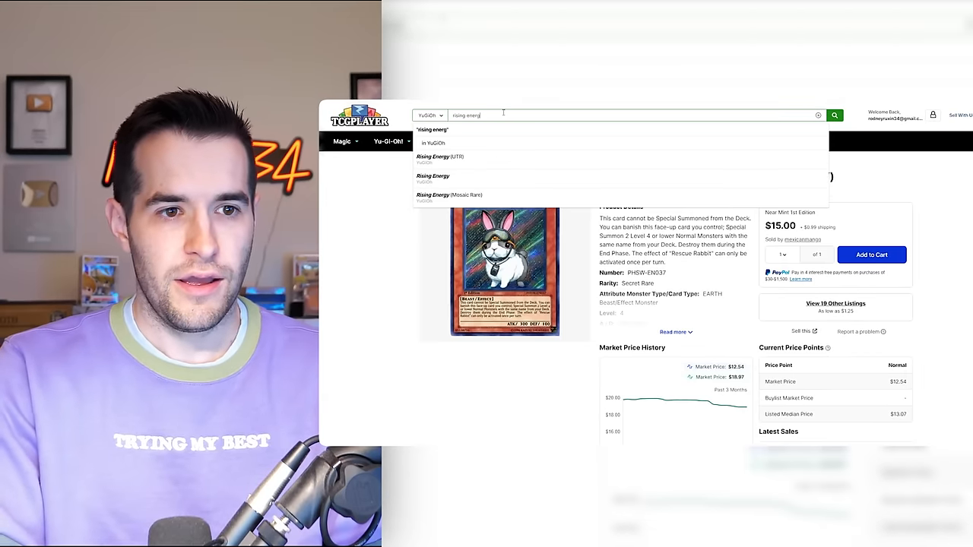
left_click(486, 157)
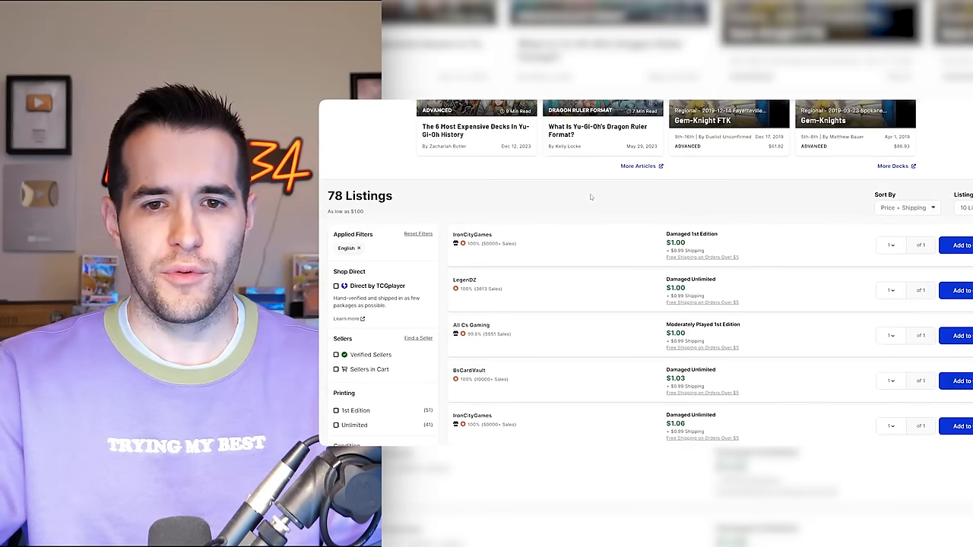
scroll(589, 197, "down", 3)
left_click(336, 353)
left_click(336, 305)
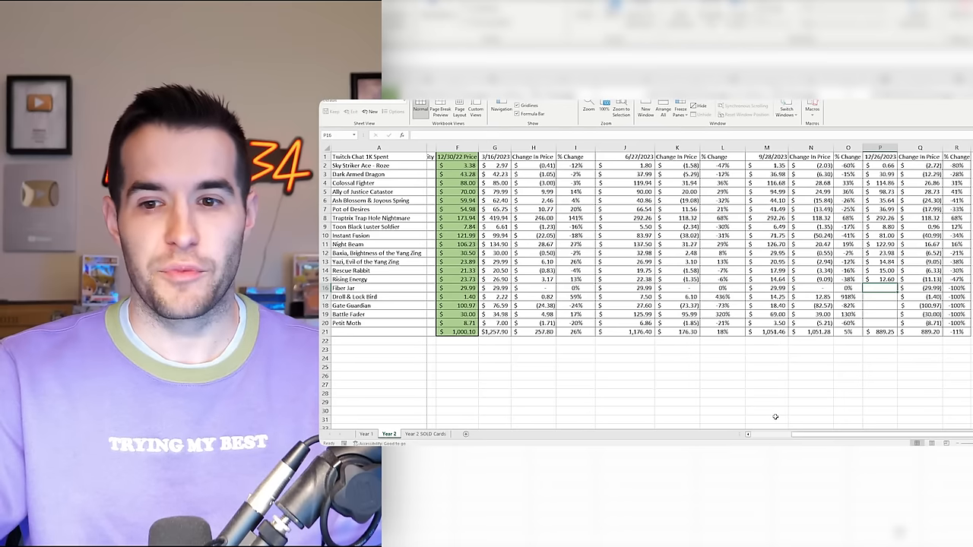
type("0")
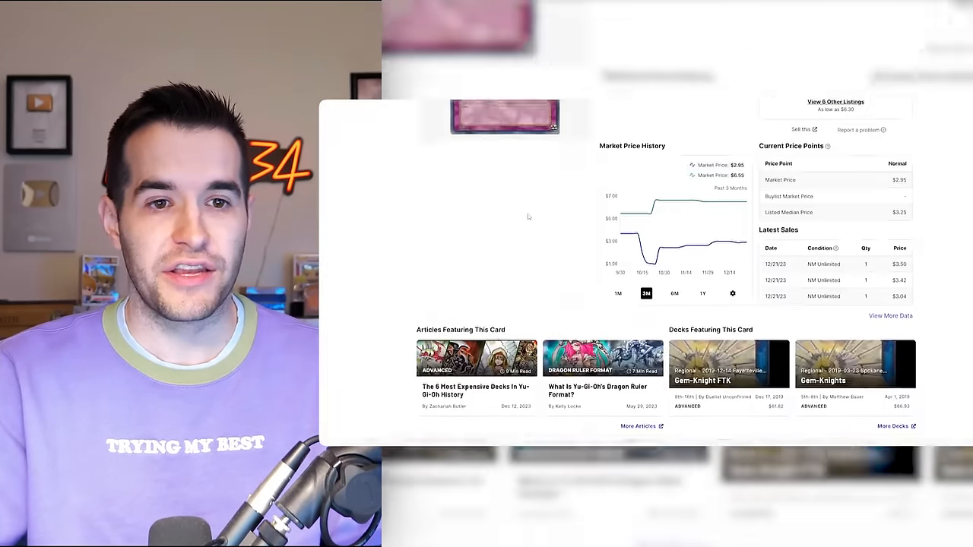
type("droll")
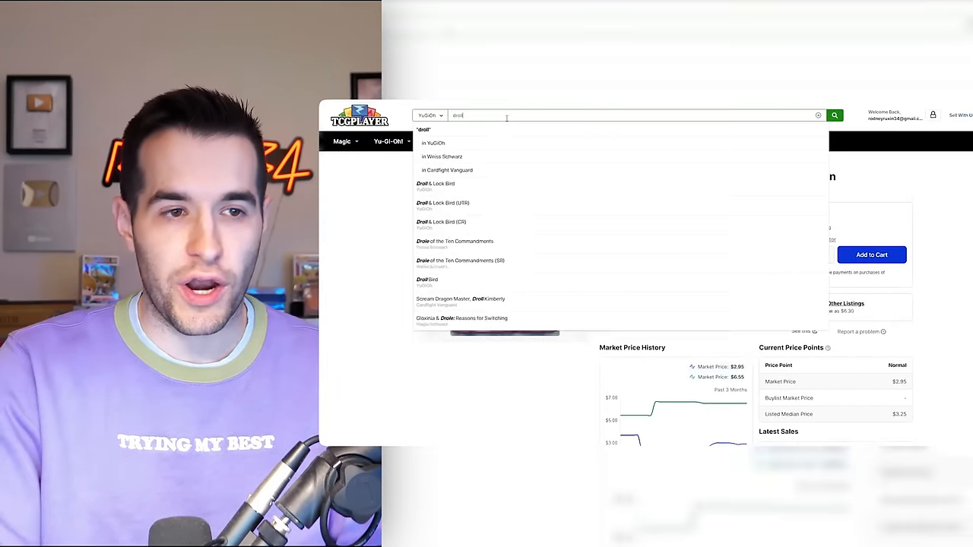
Step: Open Droll & Lock Bird (Tactical Masters), view six months of price history and its listings from $3.32
left_click(484, 170)
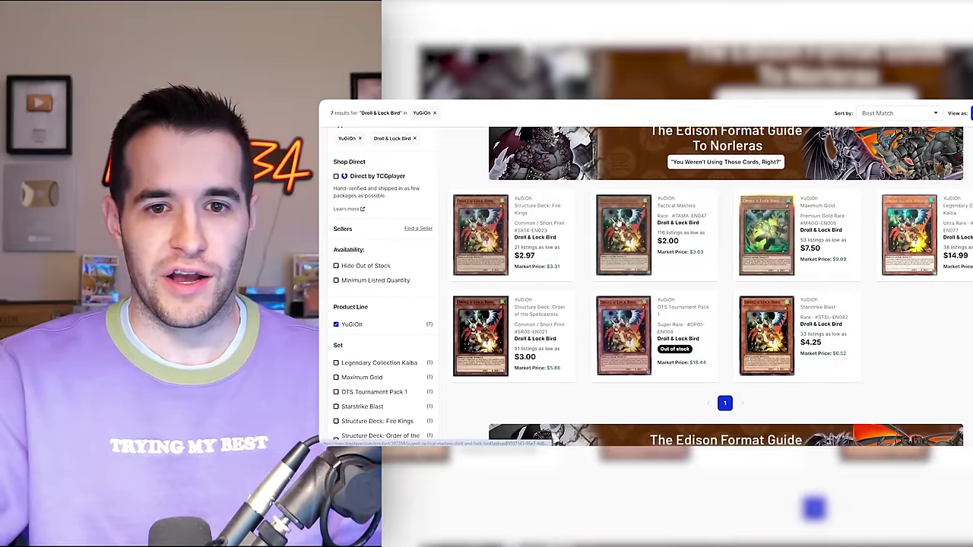
left_click(623, 234)
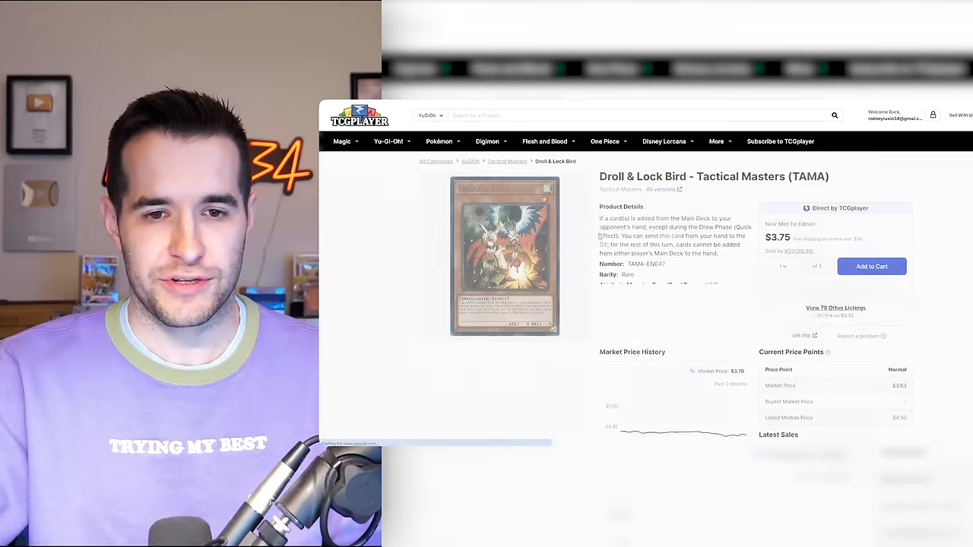
scroll(646, 266, "down", 5)
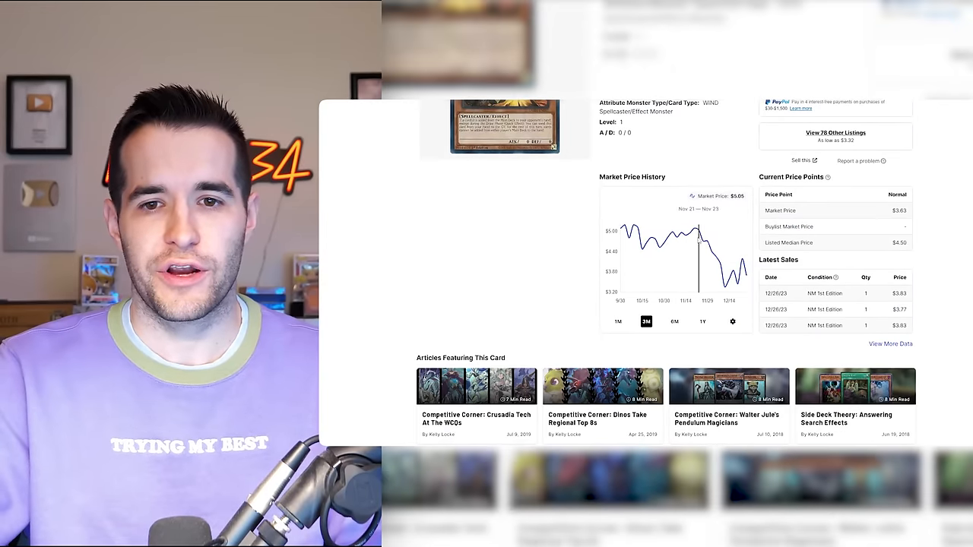
mouse_move(673, 258)
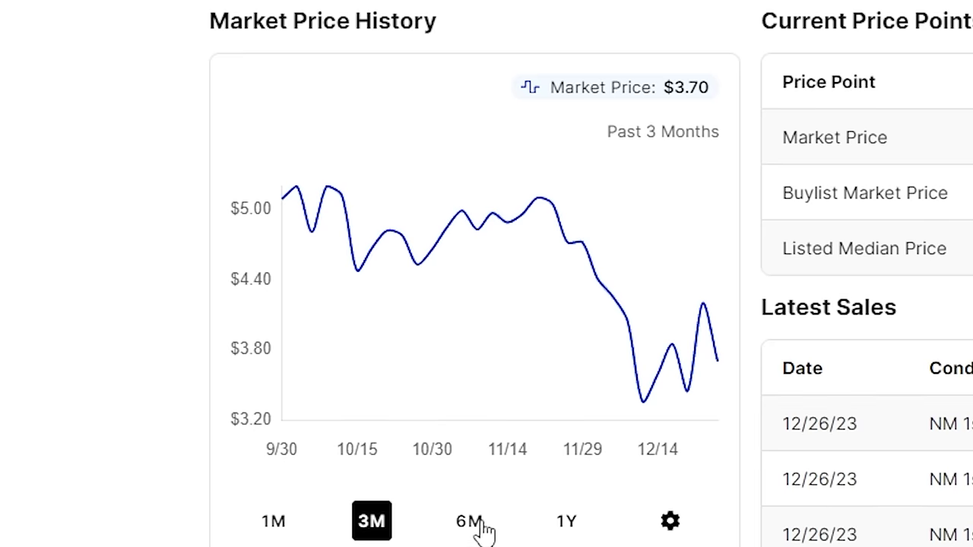
left_click(674, 321)
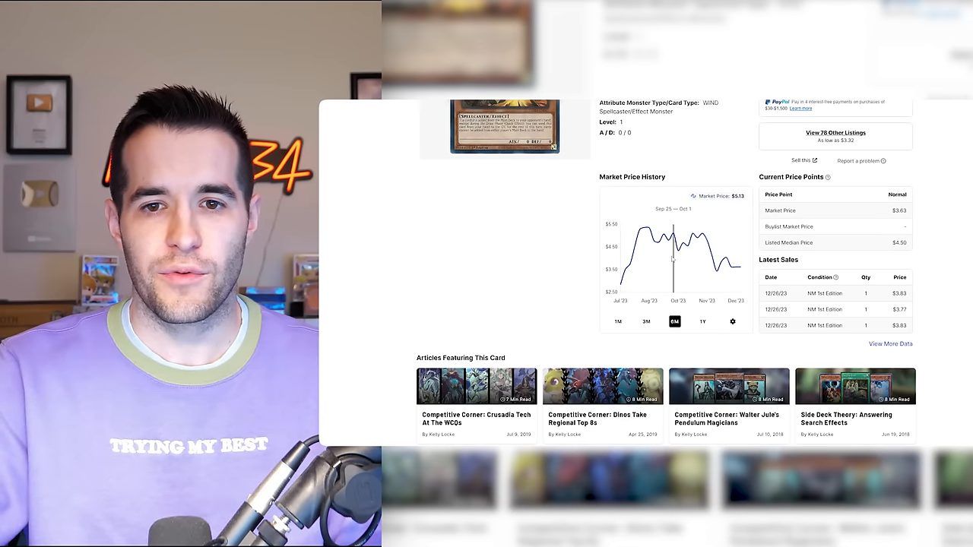
scroll(472, 242, "down", 5)
scroll(456, 236, "down", 5)
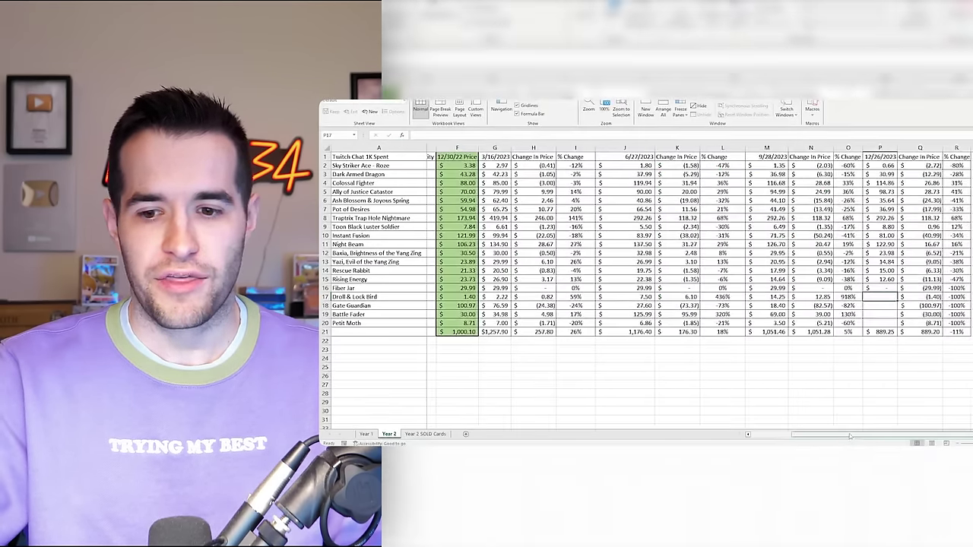
left_click_drag(849, 437, 820, 437)
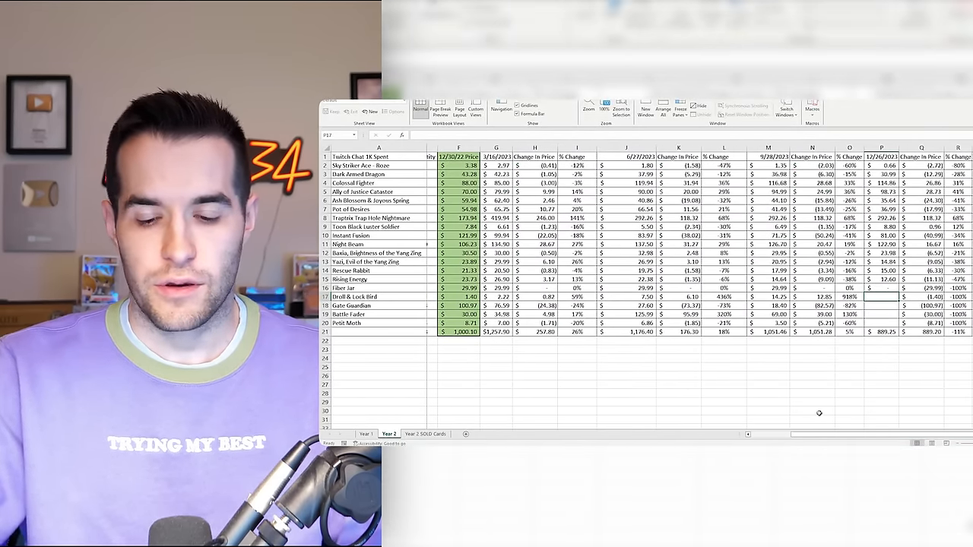
type("=1.")
Step: Record Droll & Lock Bird's price 9.96 and check its percent-change and original-price formulas
key("Return")
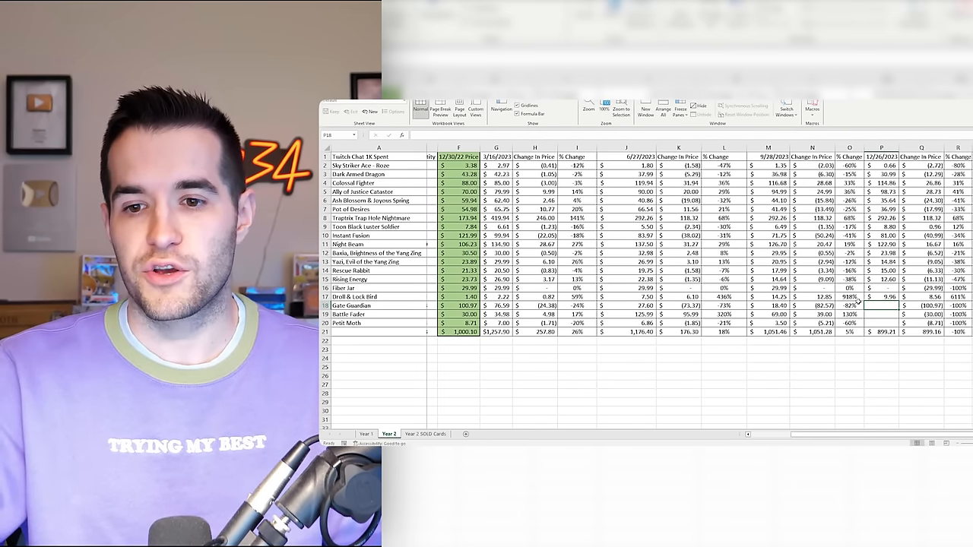
left_click(854, 298)
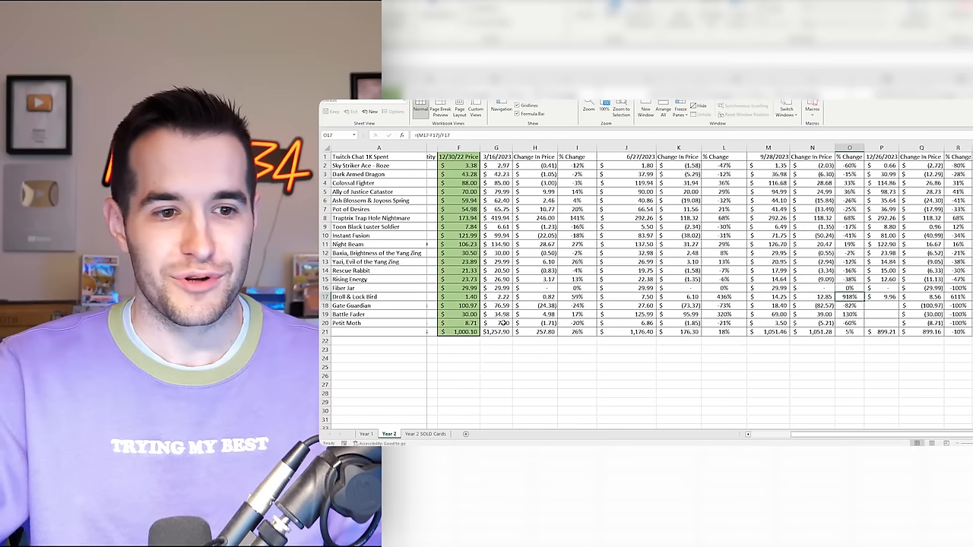
left_click(459, 305)
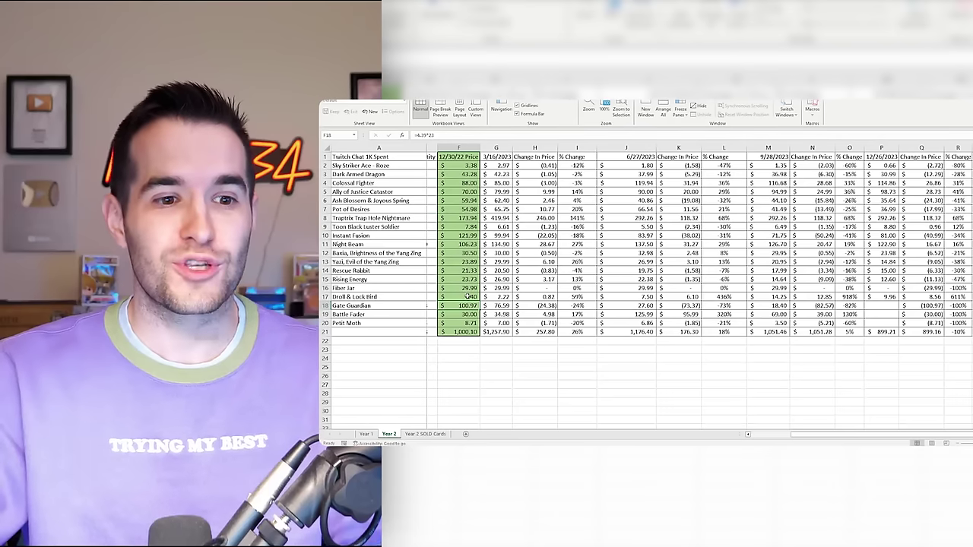
left_click(459, 297)
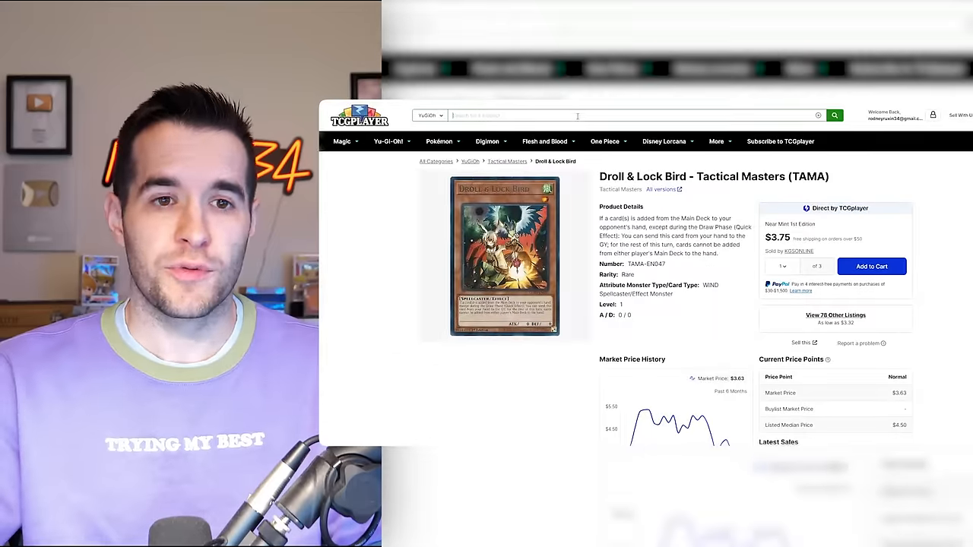
Step: Look up Gate Guardian (Secret Rare) on TCGplayer to check its price
left_click(576, 115)
type("gate guardian")
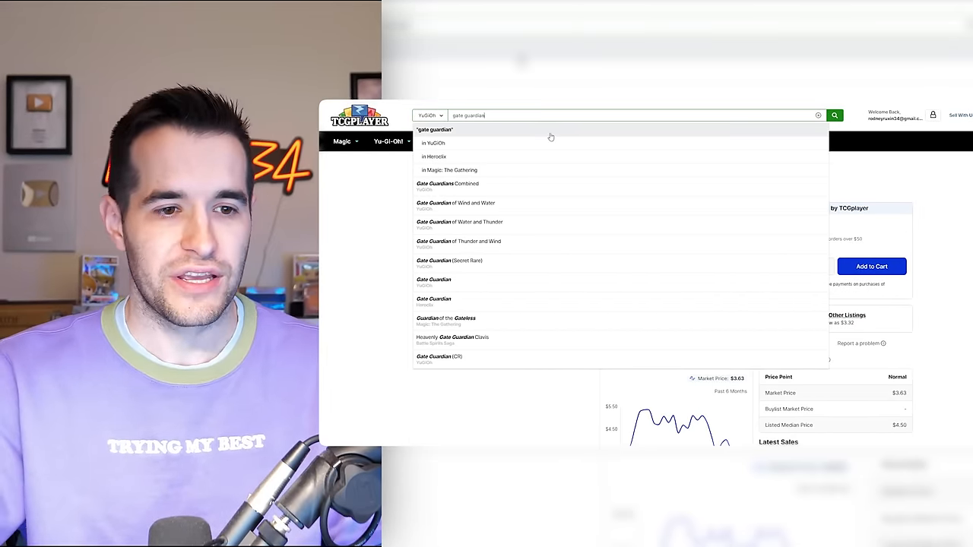
left_click(525, 260)
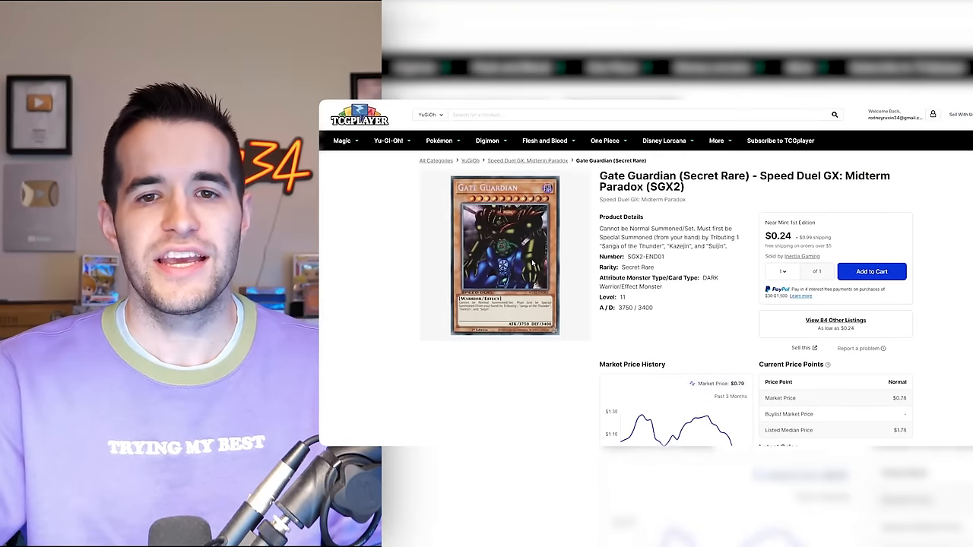
scroll(644, 208, "down", 8)
scroll(578, 190, "down", 6)
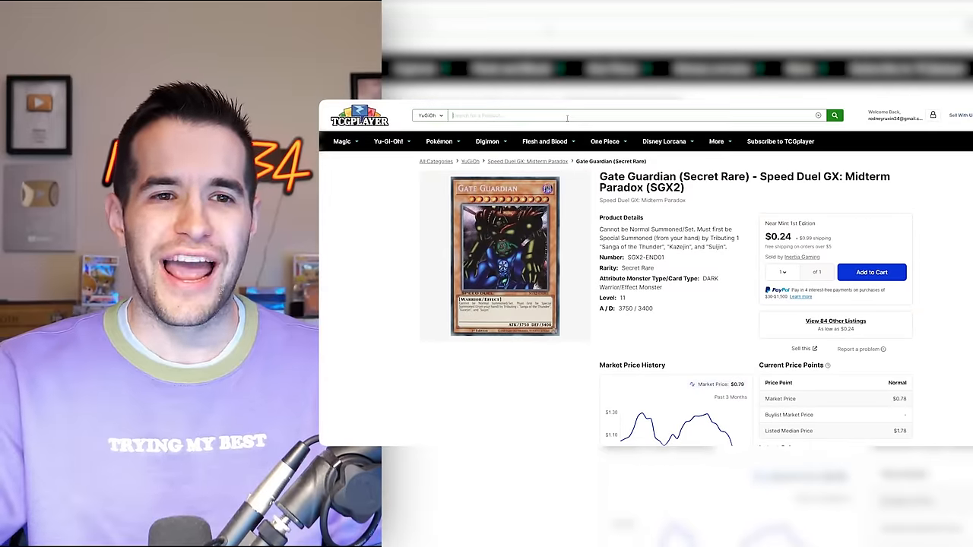
type("ttle fader")
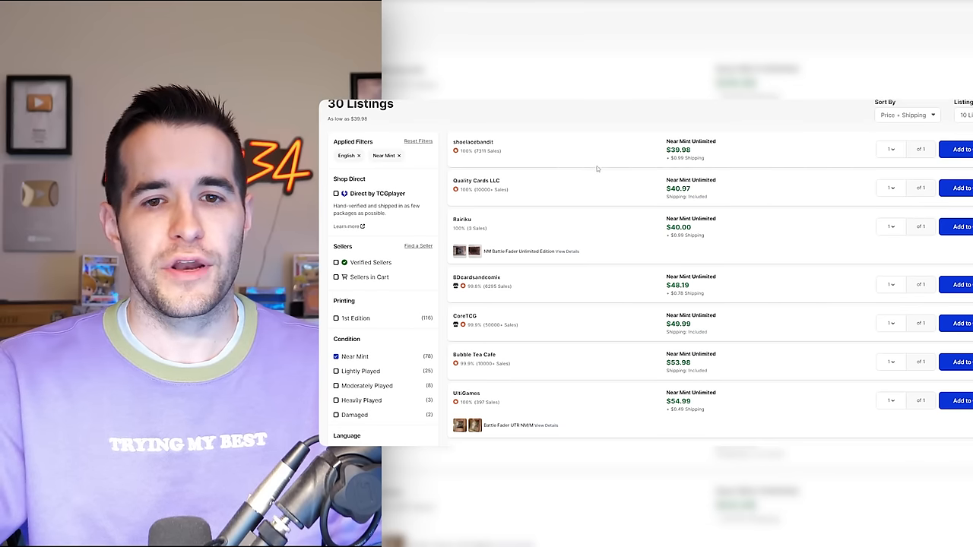
scroll(580, 187, "down", 4)
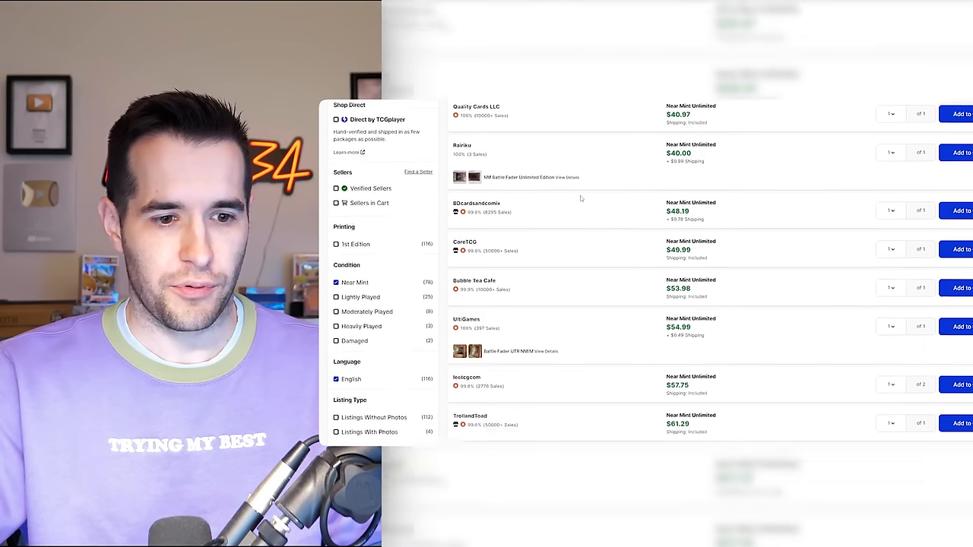
scroll(579, 196, "up", 8)
scroll(587, 205, "down", 3)
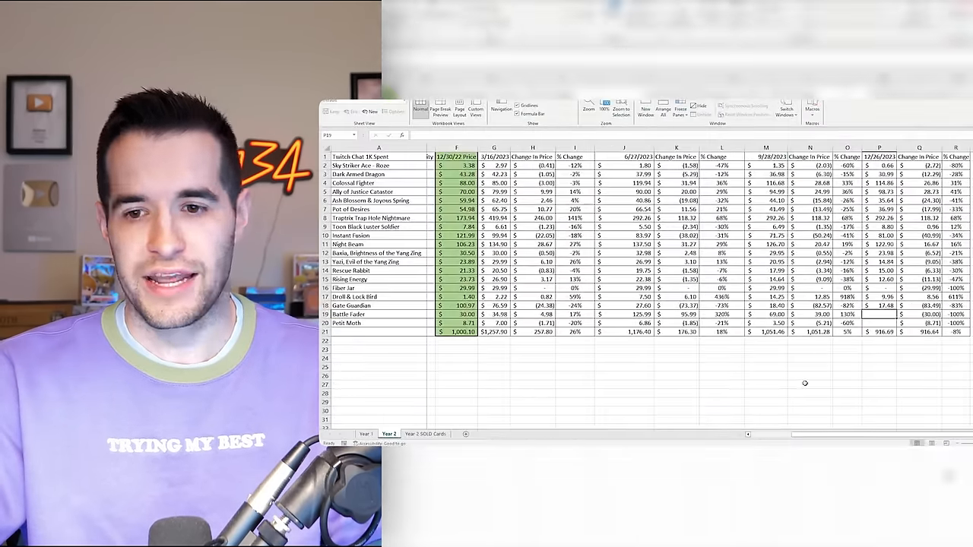
type("39.98")
Step: Record Battle Fader's 12/26/2023 price as 39.98
key("Return")
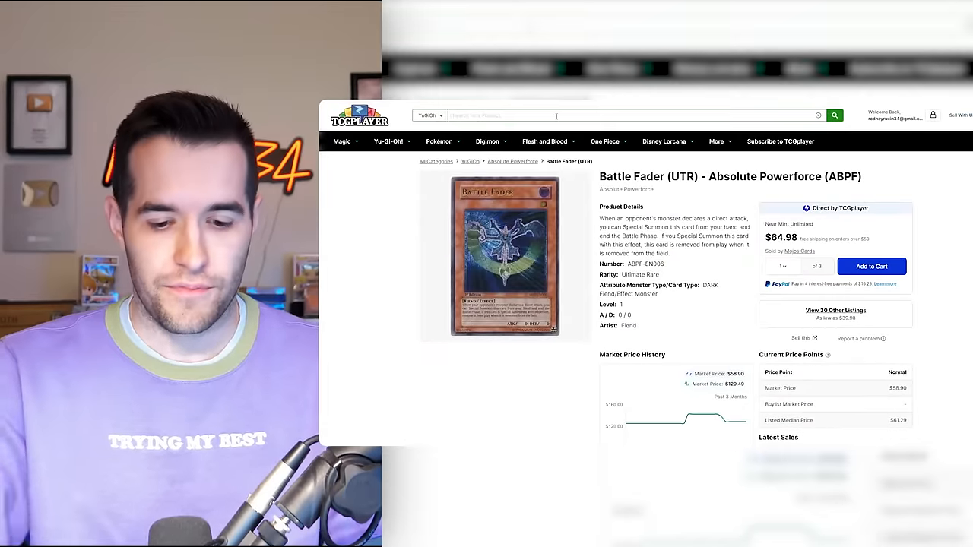
type("petit moth")
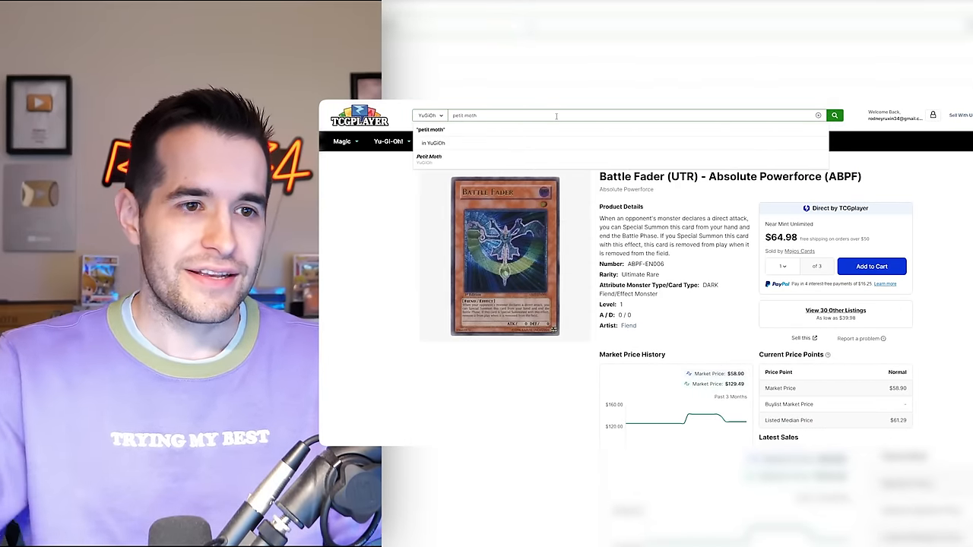
Step: Search Petit Moth on TCGplayer and filter its listings to Unlimited printings
key("Return")
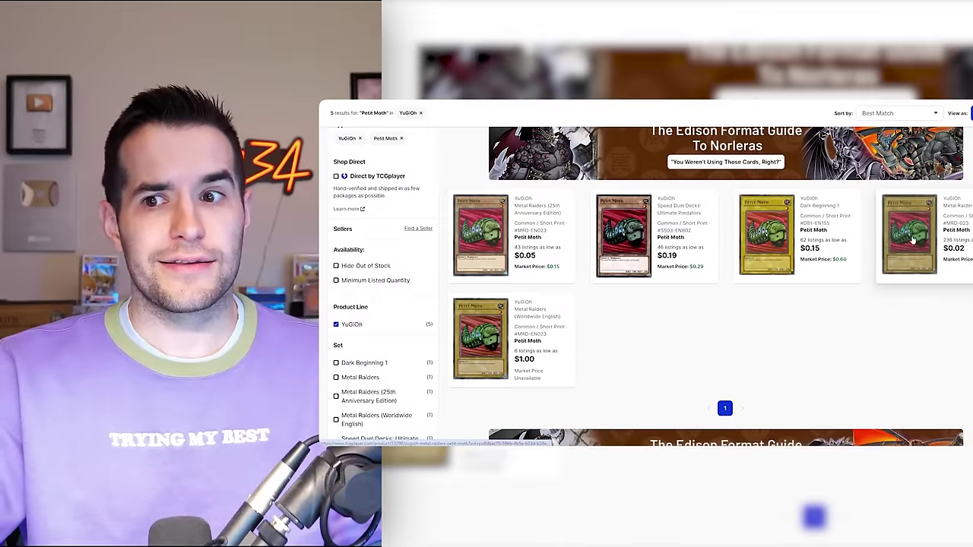
left_click(817, 232)
scroll(591, 280, "down", 5)
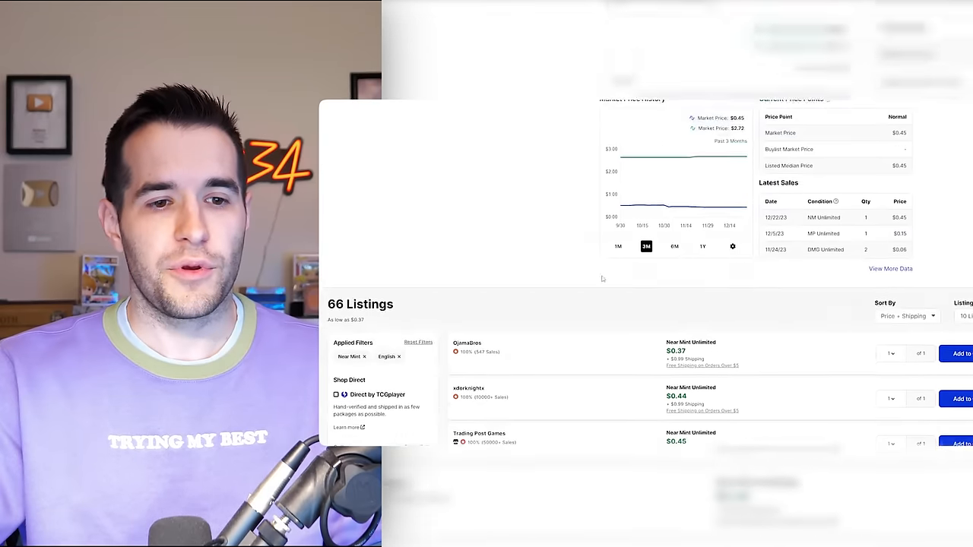
scroll(591, 281, "down", 2)
left_click(336, 373)
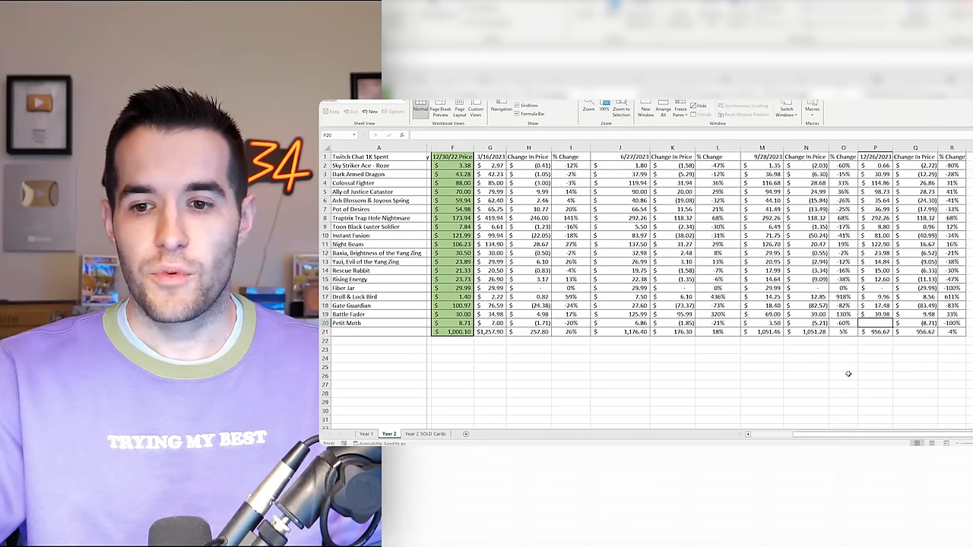
type(".37*14")
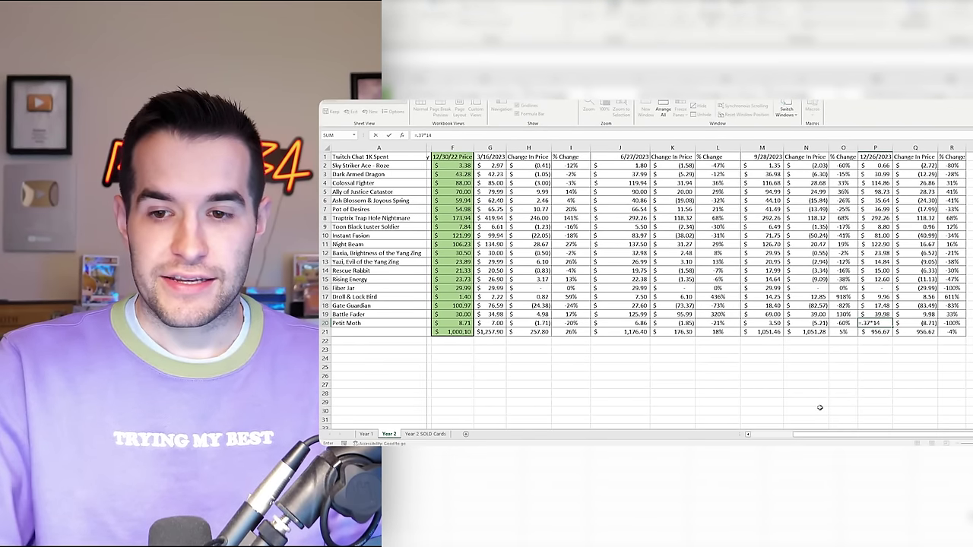
Step: Record Petit Moth at 5.18 (-41%) and review the Year 2 total of $961.80, down 4%
key("Return")
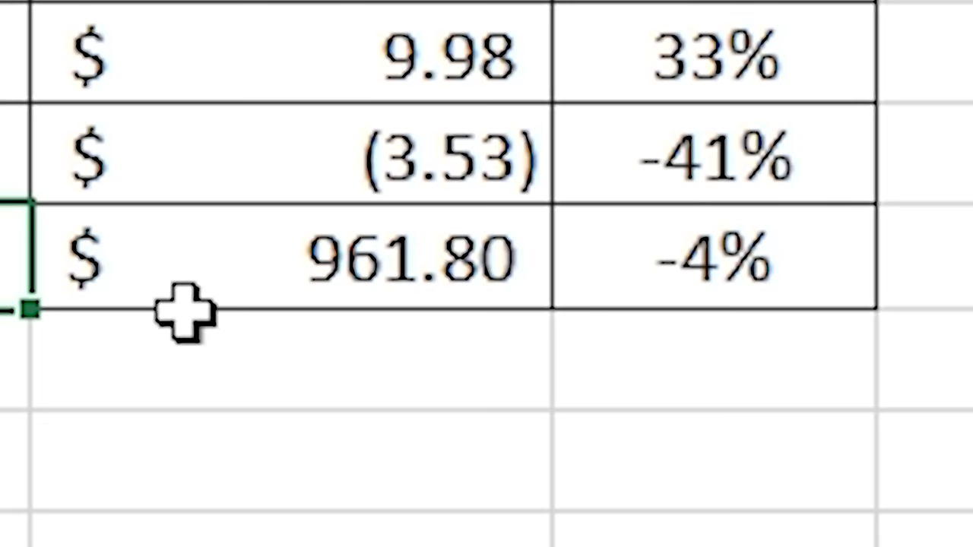
left_click(262, 266)
left_click(695, 265)
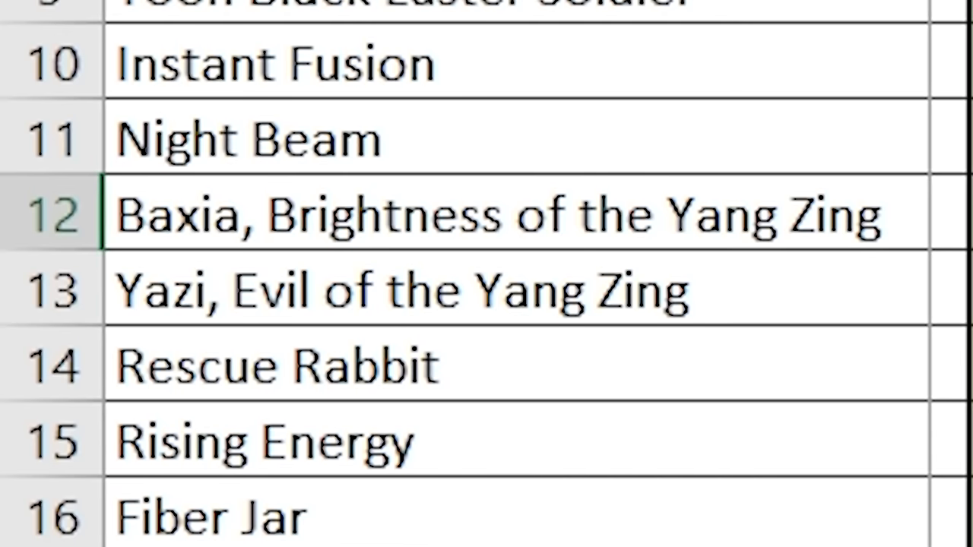
key("Down")
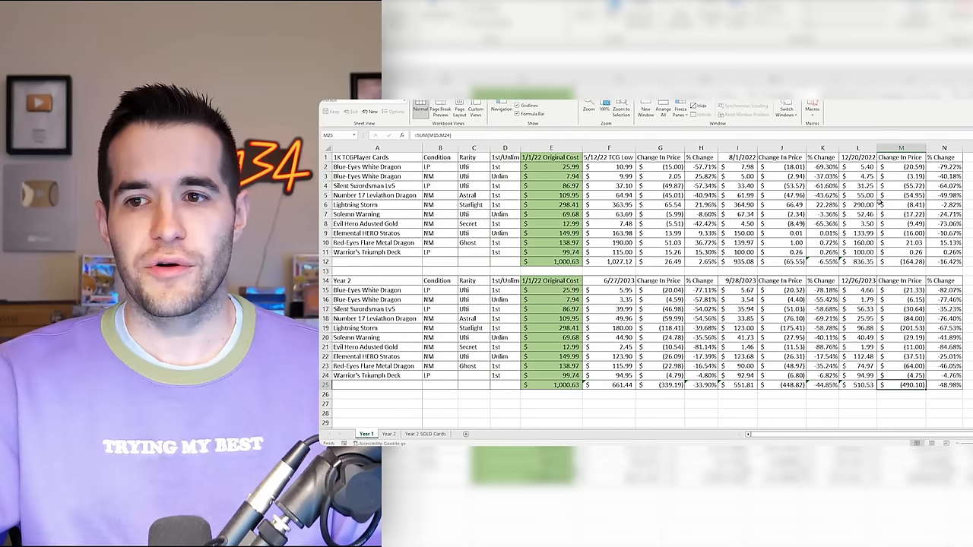
Step: Review Year 1's -16.42% and -48.98% totals, then view the Year 2 SOLD Cards sheet
left_click(949, 263)
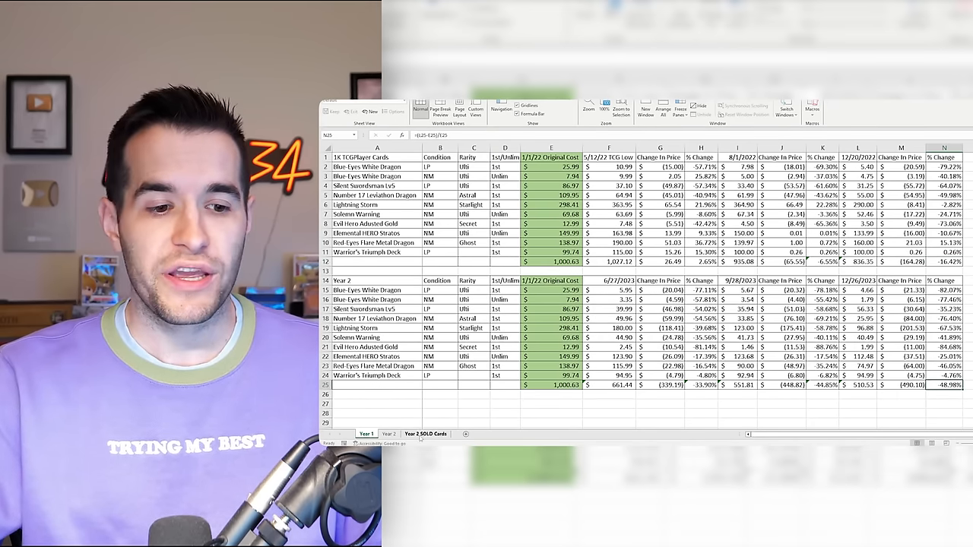
left_click(423, 434)
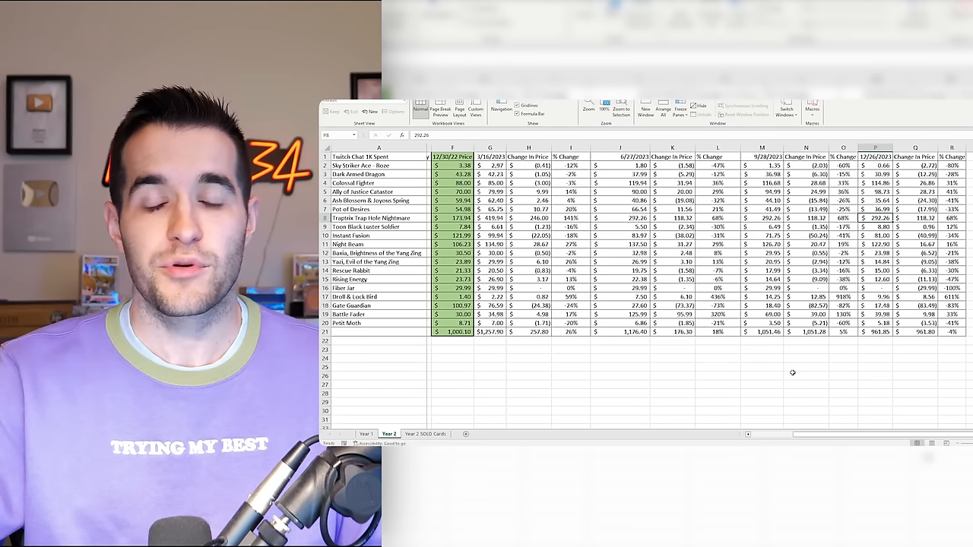
key("Home")
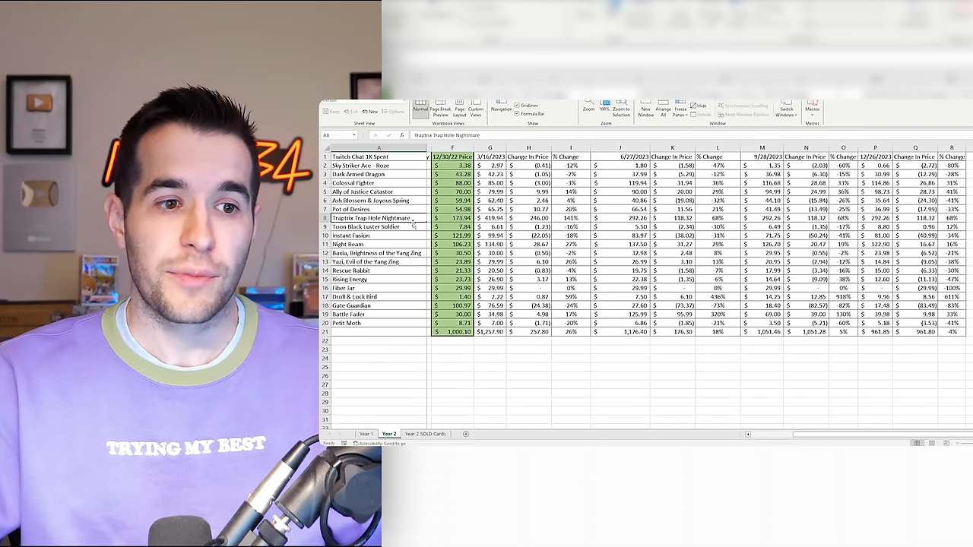